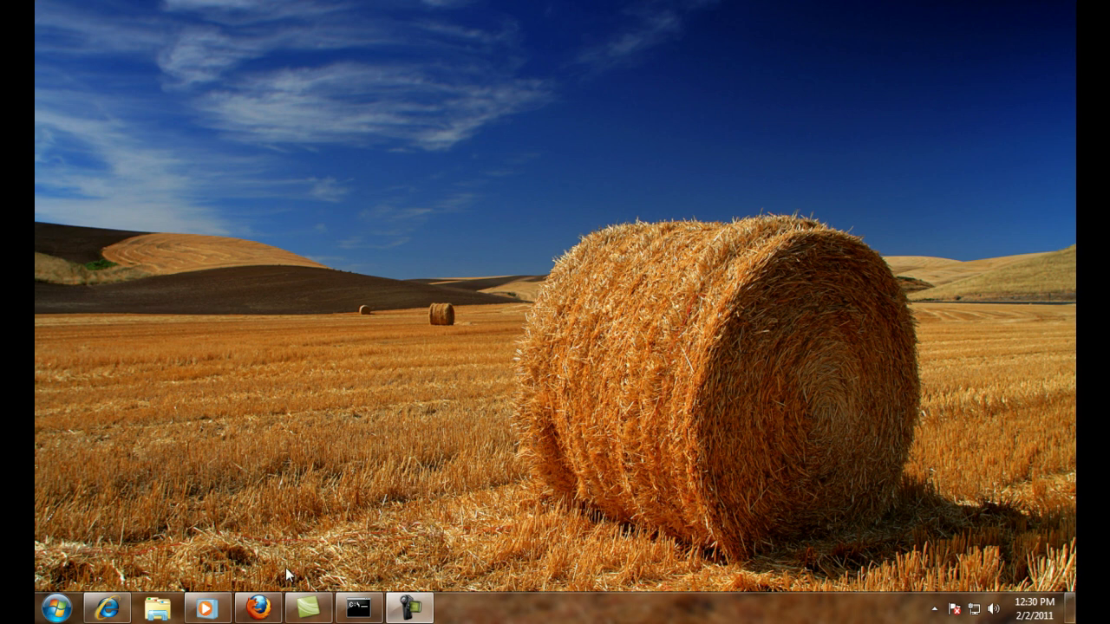
Go through the DVR's IP setup page in Windows Media Player, save the changed network configuration, and close the player
left_click(206, 607)
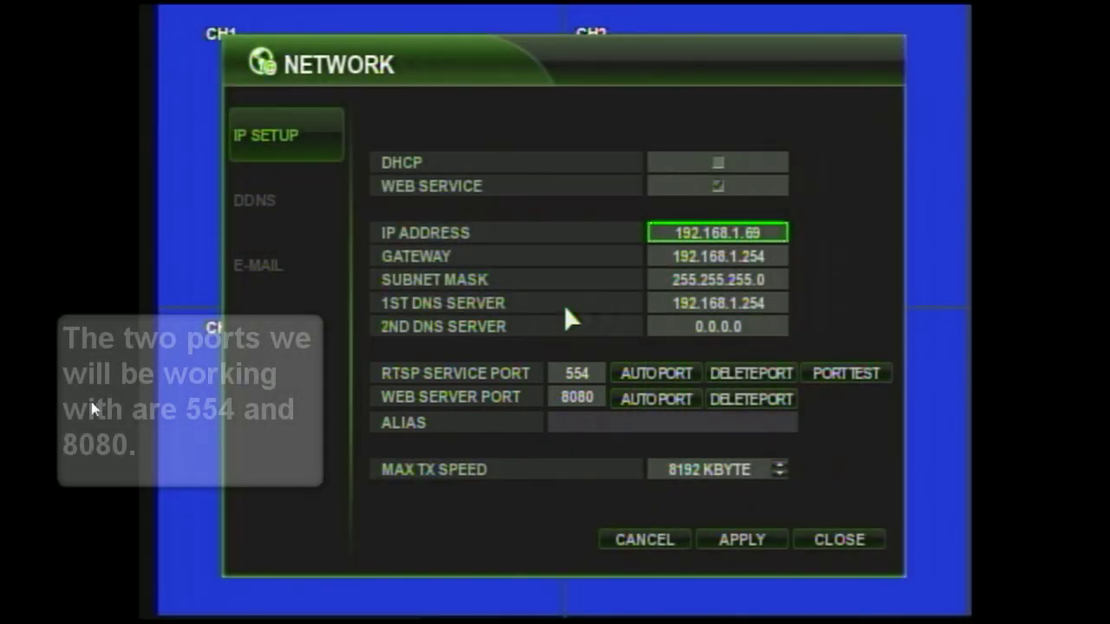
key("Down")
key("Down")
key("Down")
key("Down")
key("Down")
key("Down")
key("Down")
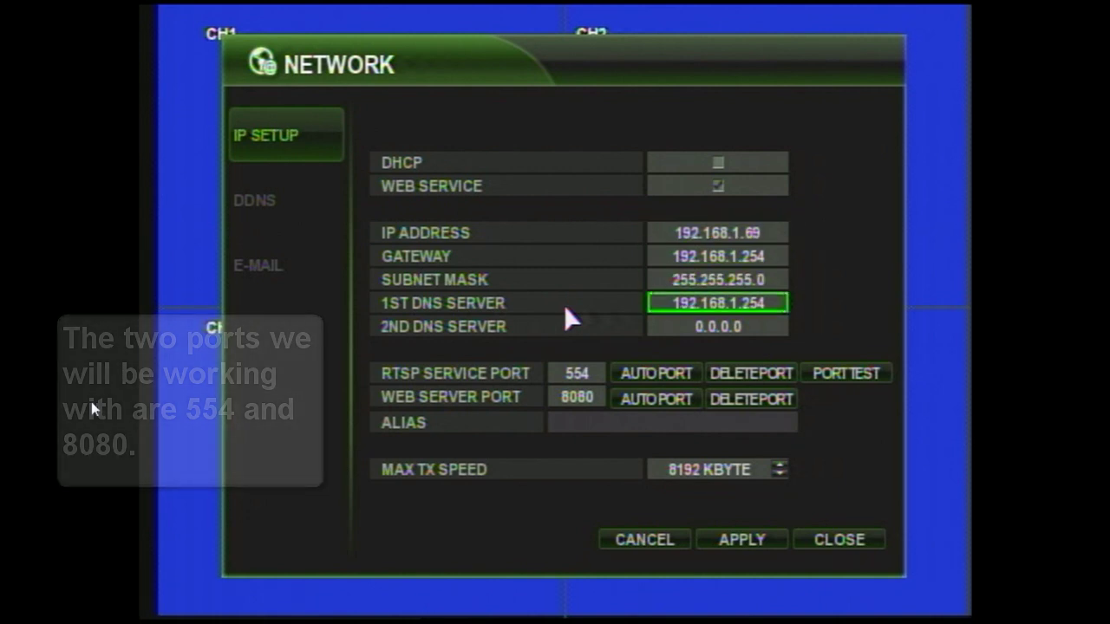
key("Down")
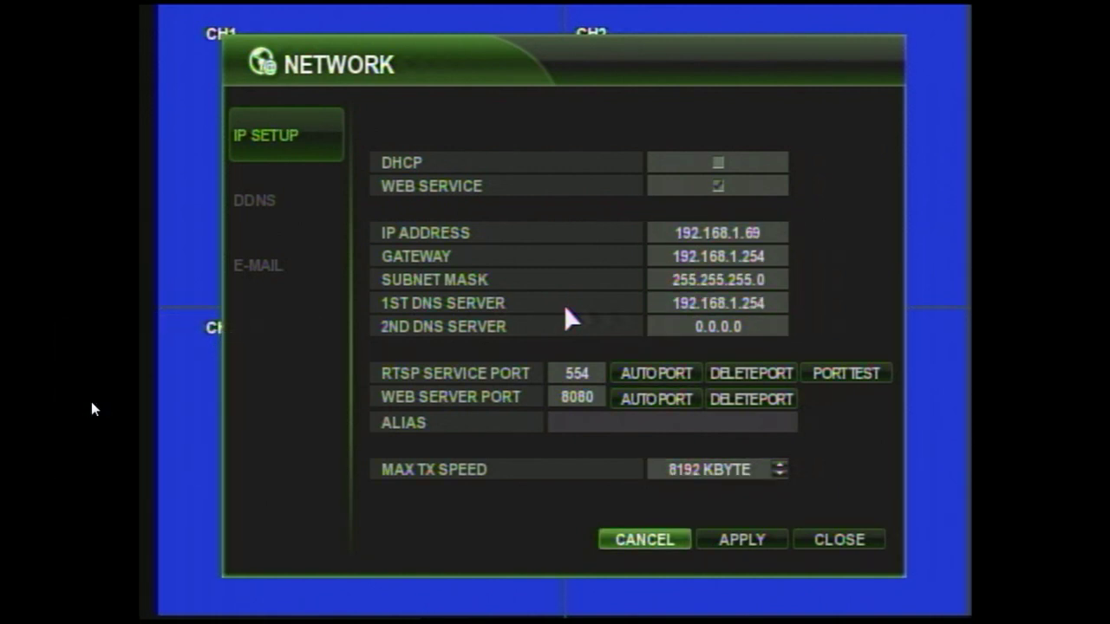
key("Right")
key("Right")
key("Return")
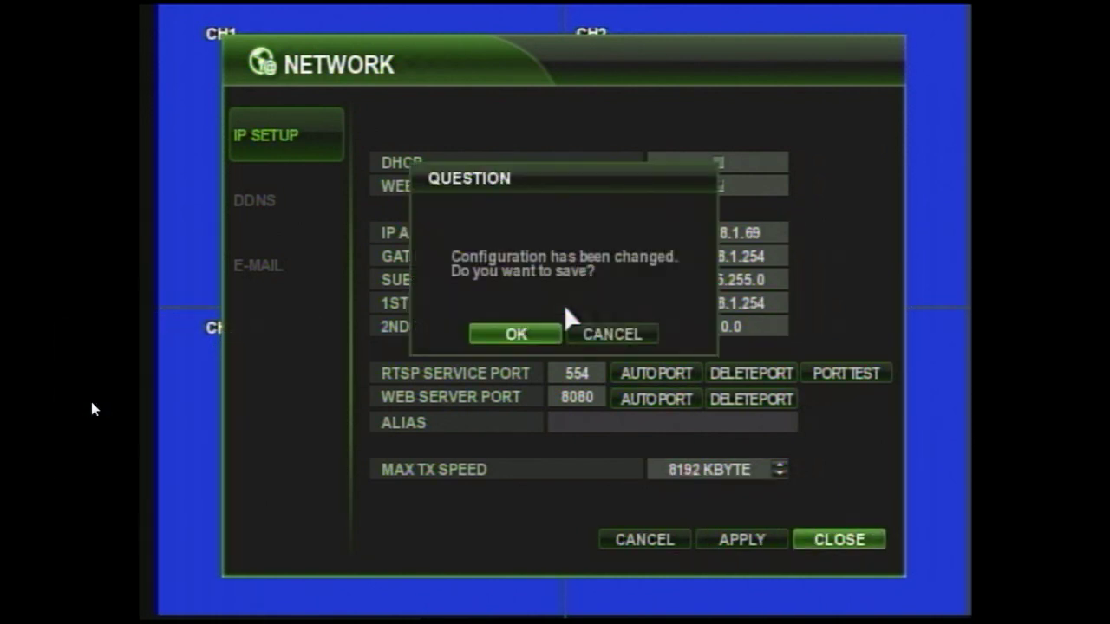
key("Return")
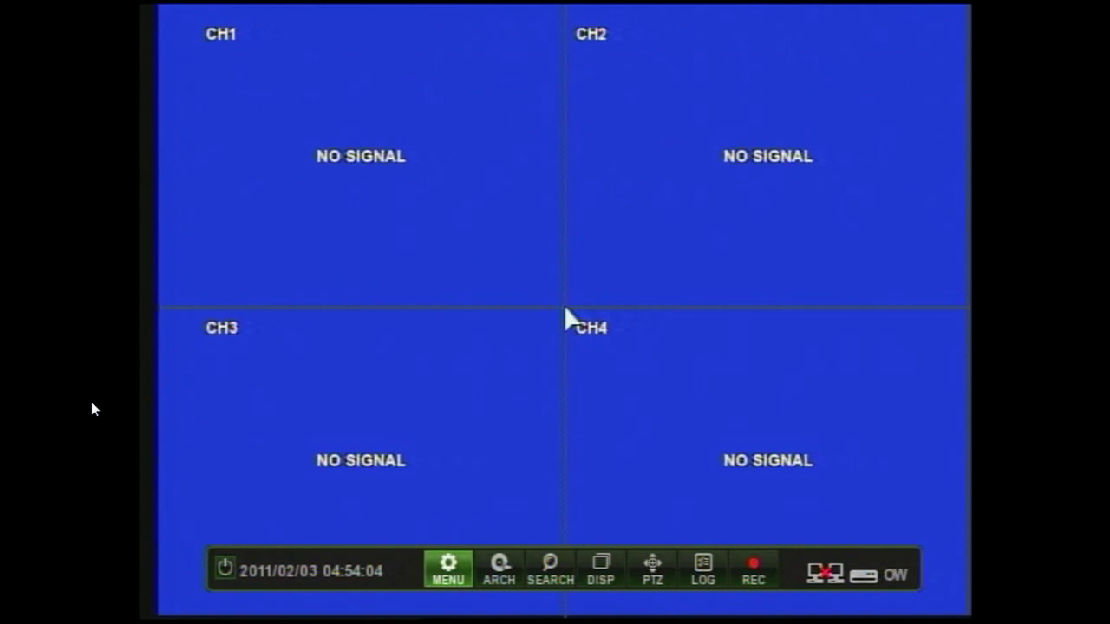
key("Escape")
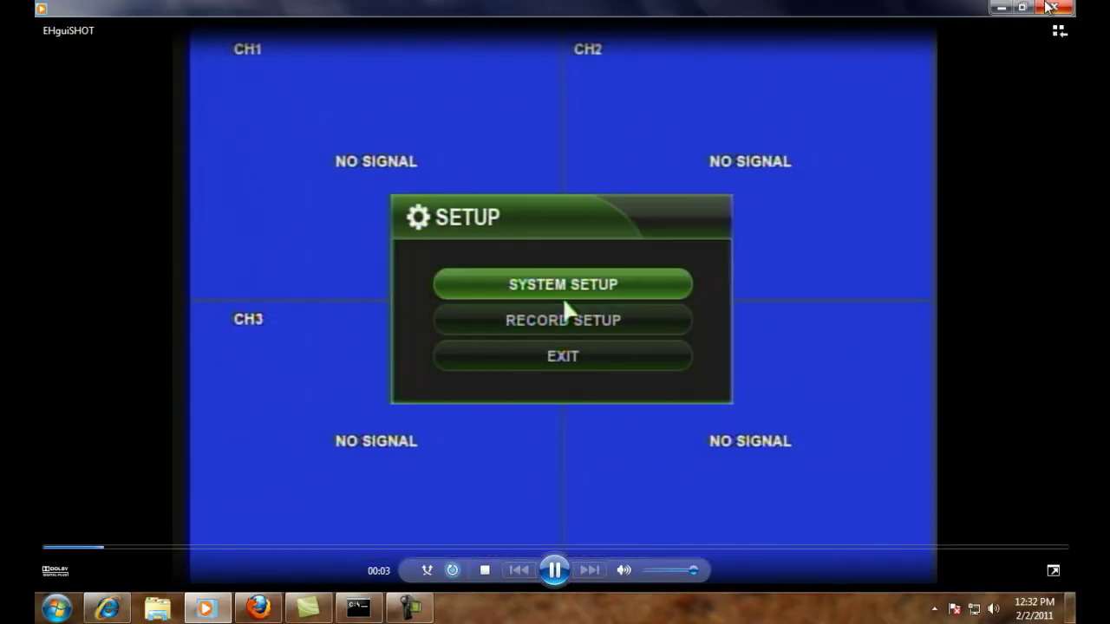
left_click(1049, 7)
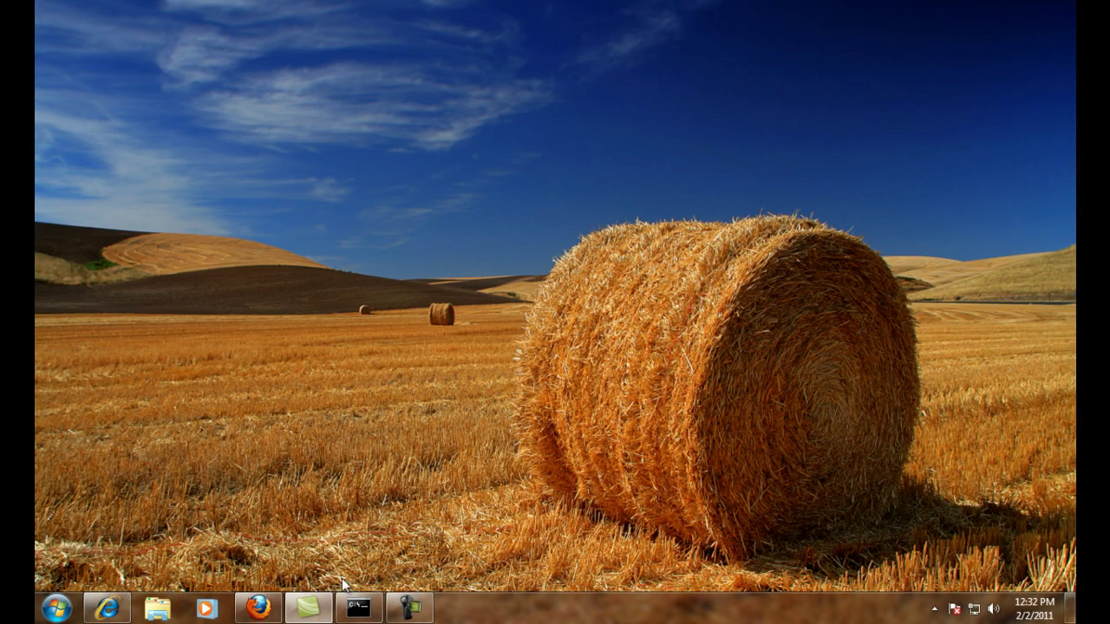
Ping the DVR at 192.168.1.69 from the Command Prompt, then close the prompt window
left_click(358, 607)
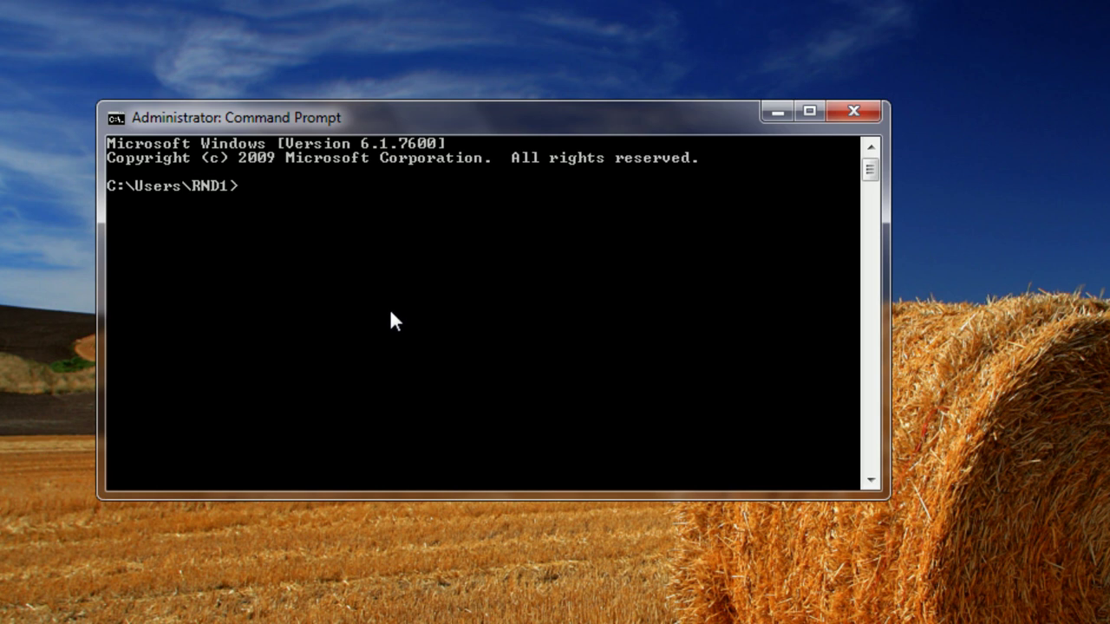
type("ping 192.168.1.69")
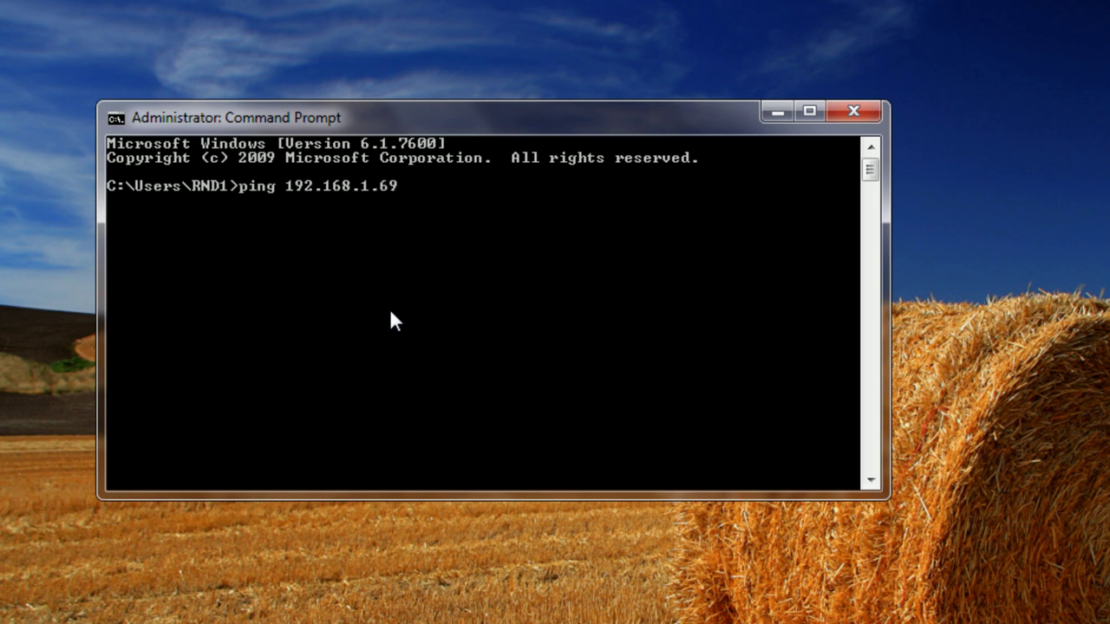
key("Return")
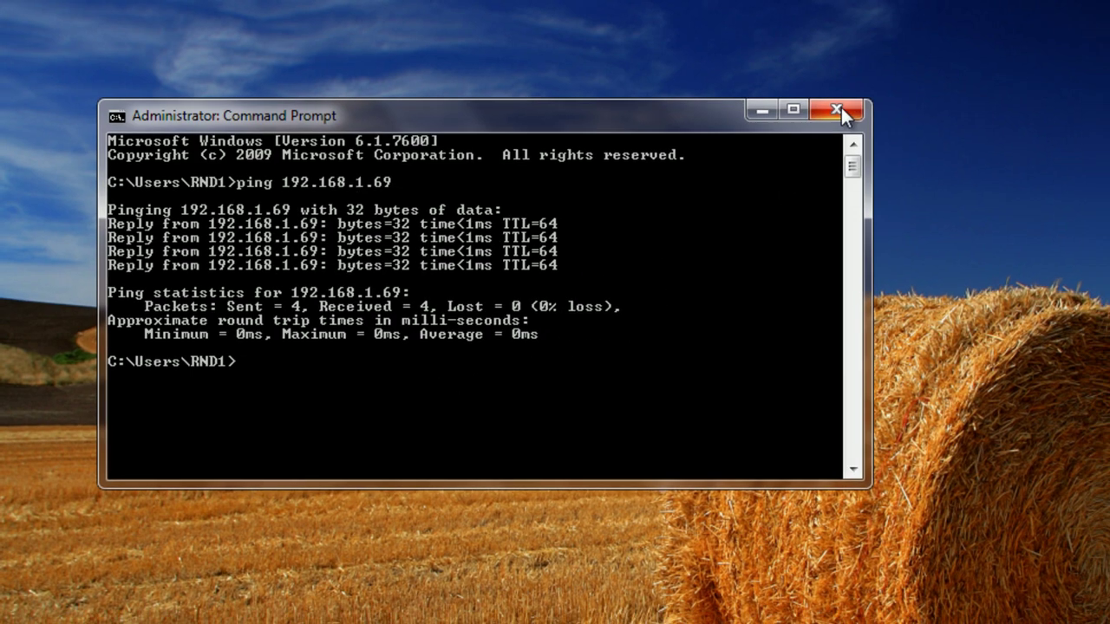
left_click(853, 111)
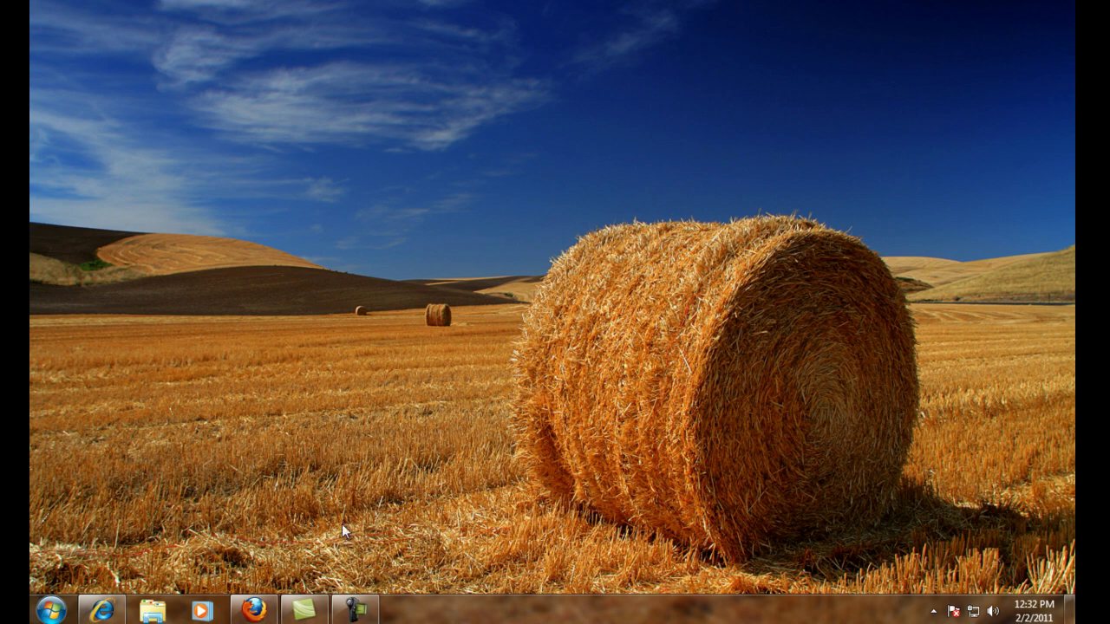
Check ports 554 and 8080 on the external address with the Port Forwarding Tester in Firefox
left_click(253, 610)
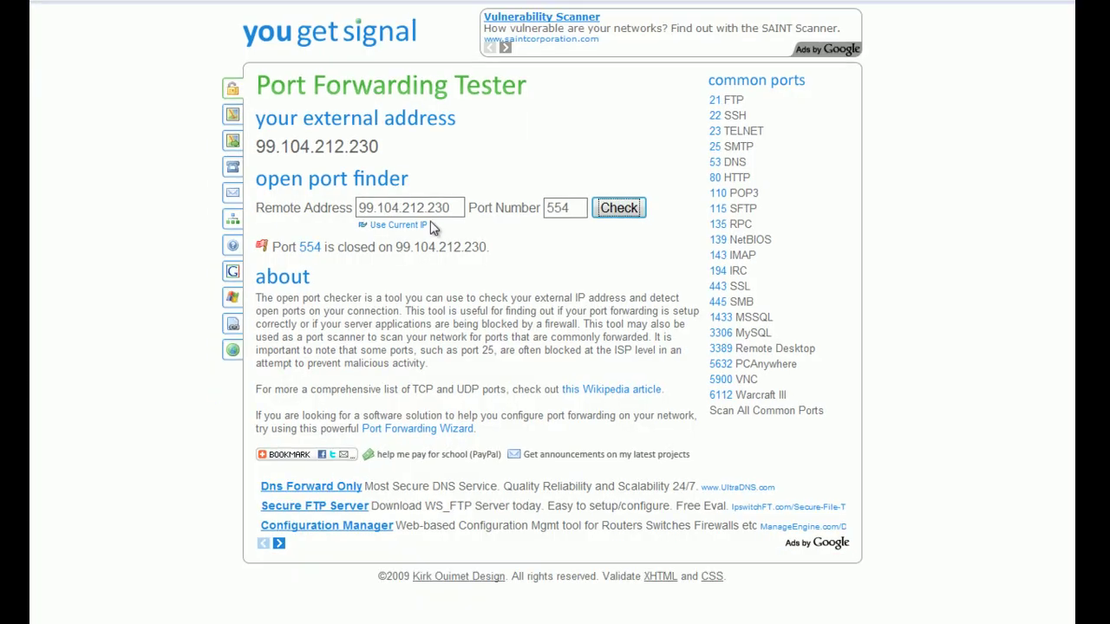
left_click(611, 210)
left_click(578, 210)
key("BackSpace")
key("BackSpace")
key("BackSpace")
type("8")
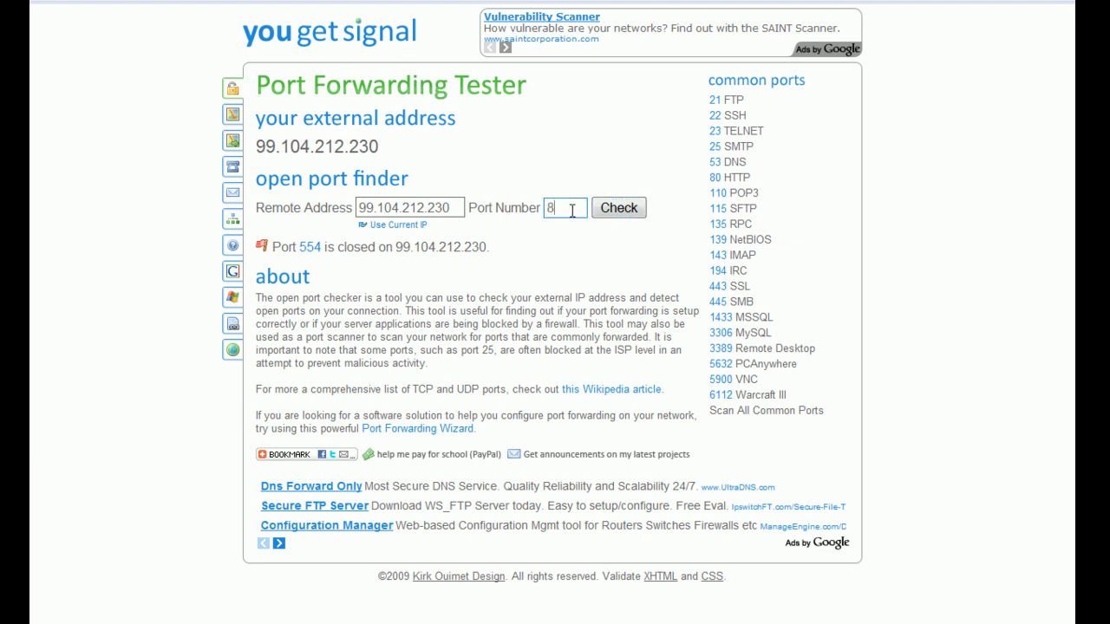
type("080")
left_click(621, 211)
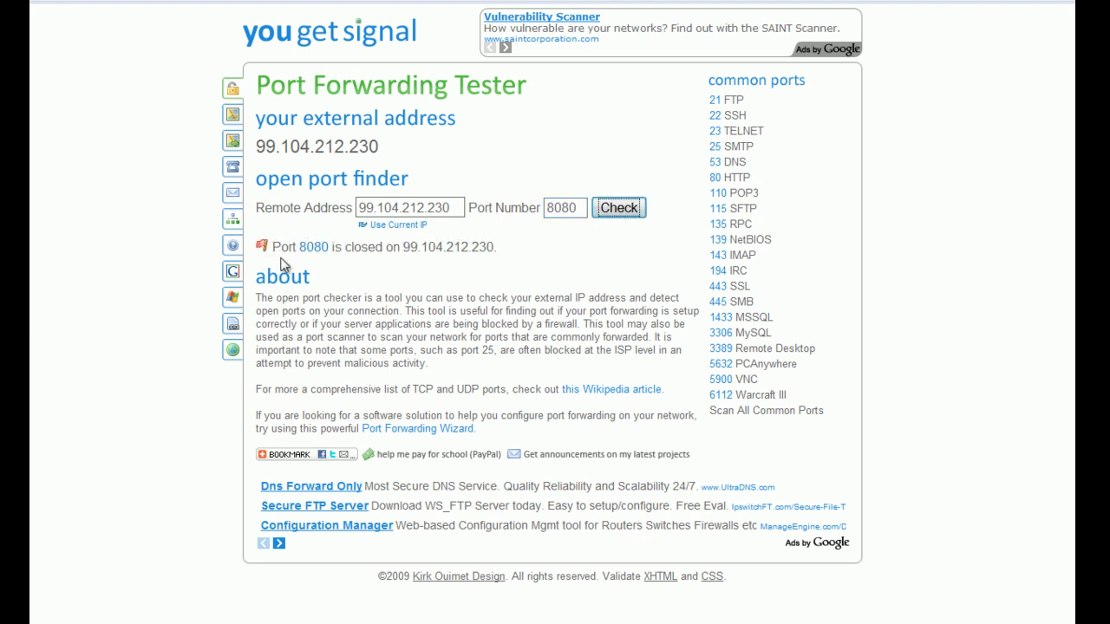
mouse_move(962, 7)
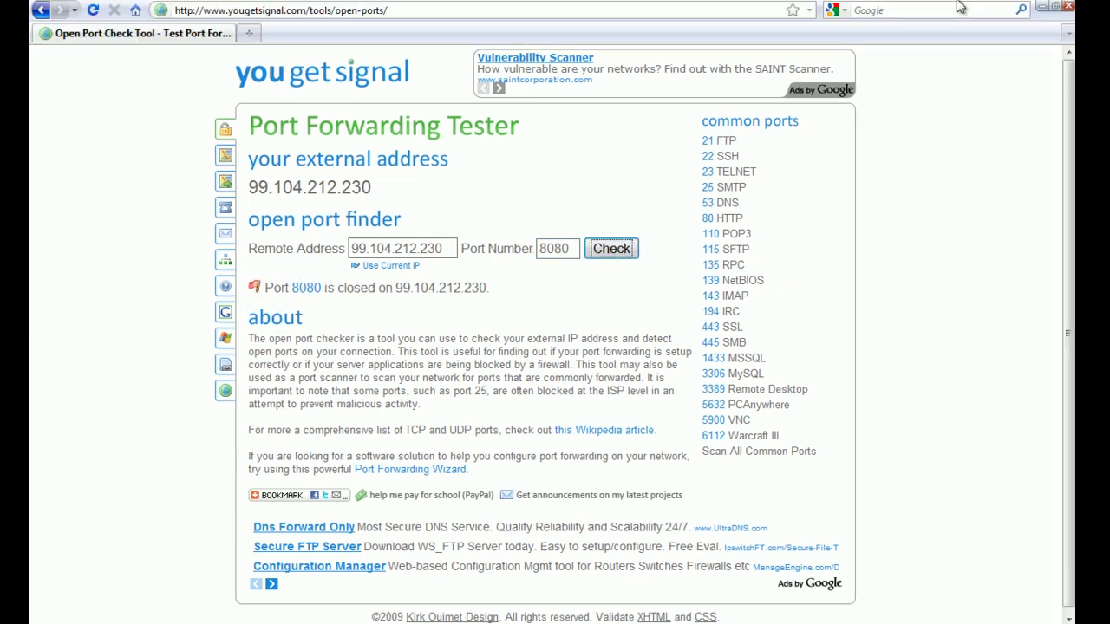
left_click(1042, 10)
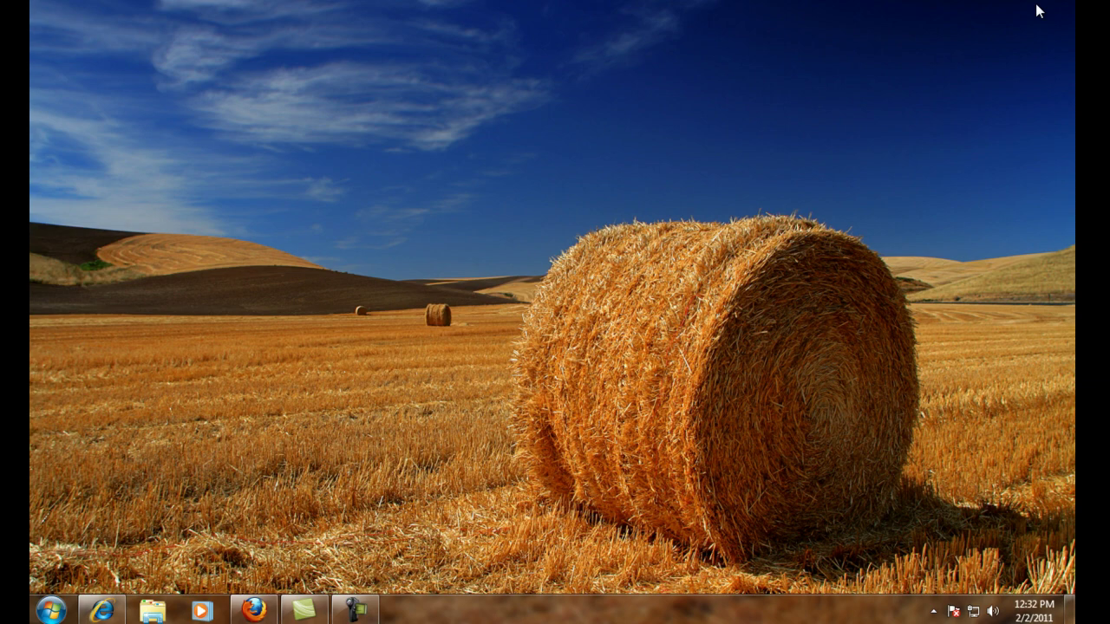
Open the AT&T gateway's firewall settings in Internet Explorer and choose 192.168.1.69 as the computer hosting applications
left_click(100, 610)
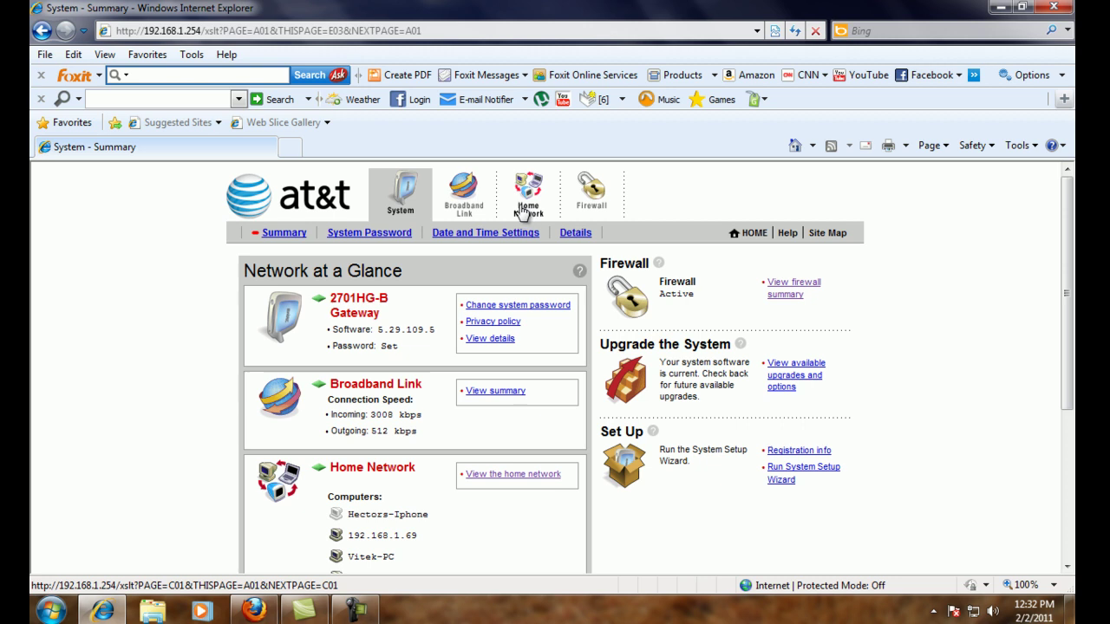
left_click(594, 201)
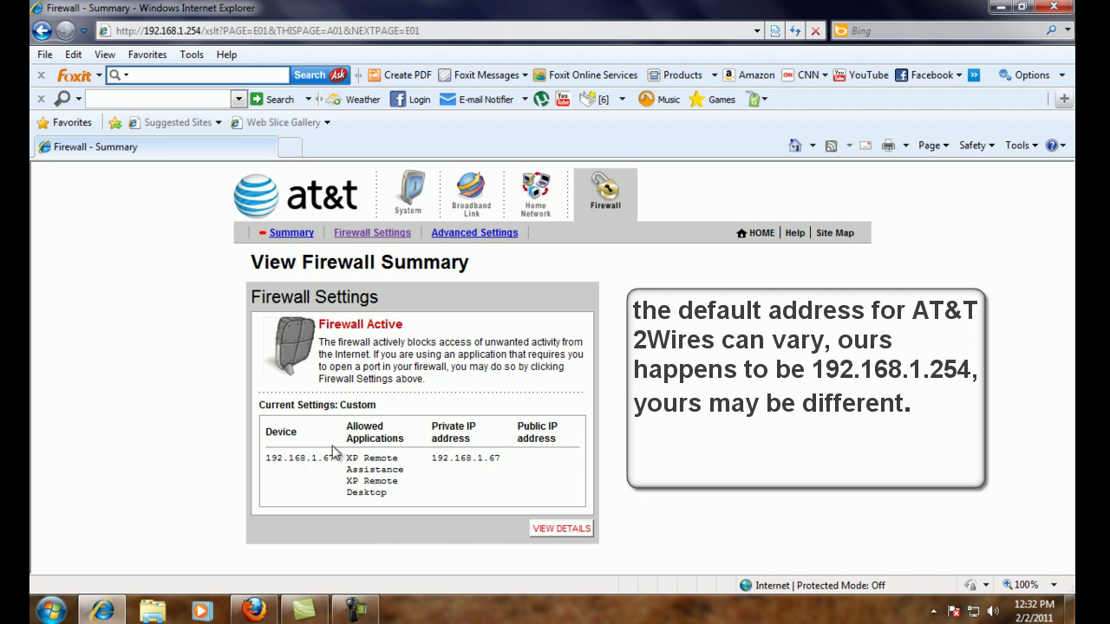
left_click(374, 234)
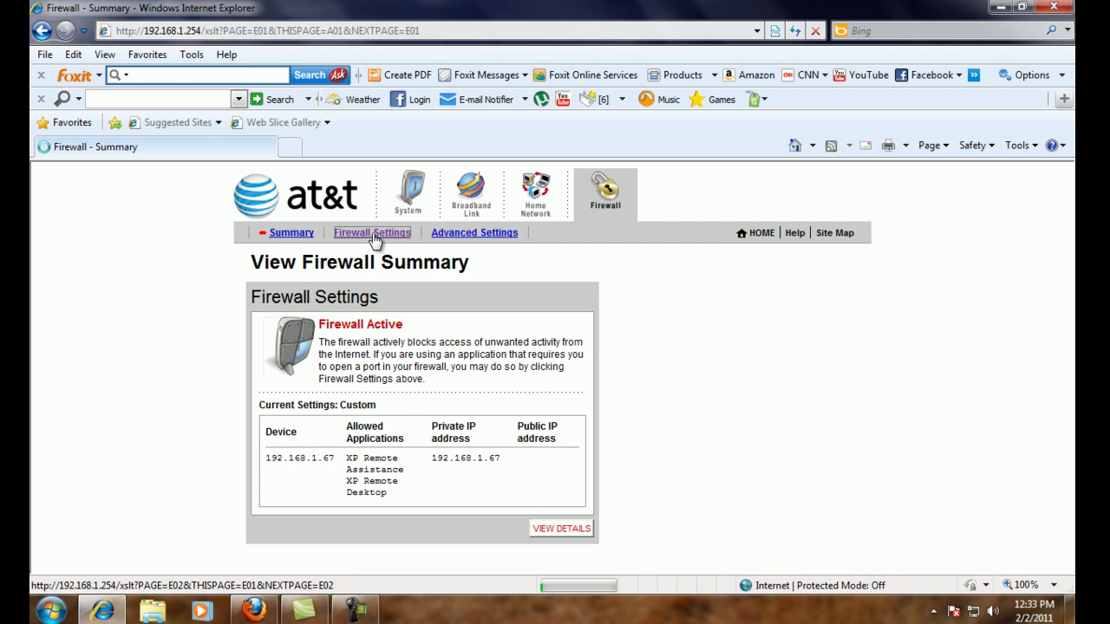
scroll(407, 285, "down", 1)
scroll(408, 285, "down", 1)
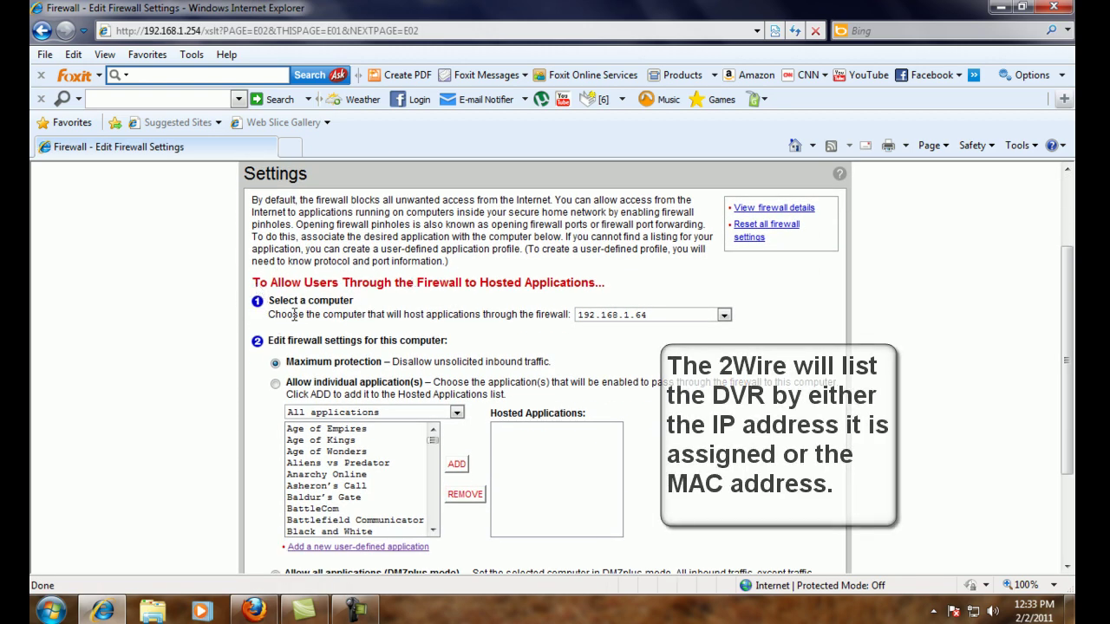
left_click(724, 315)
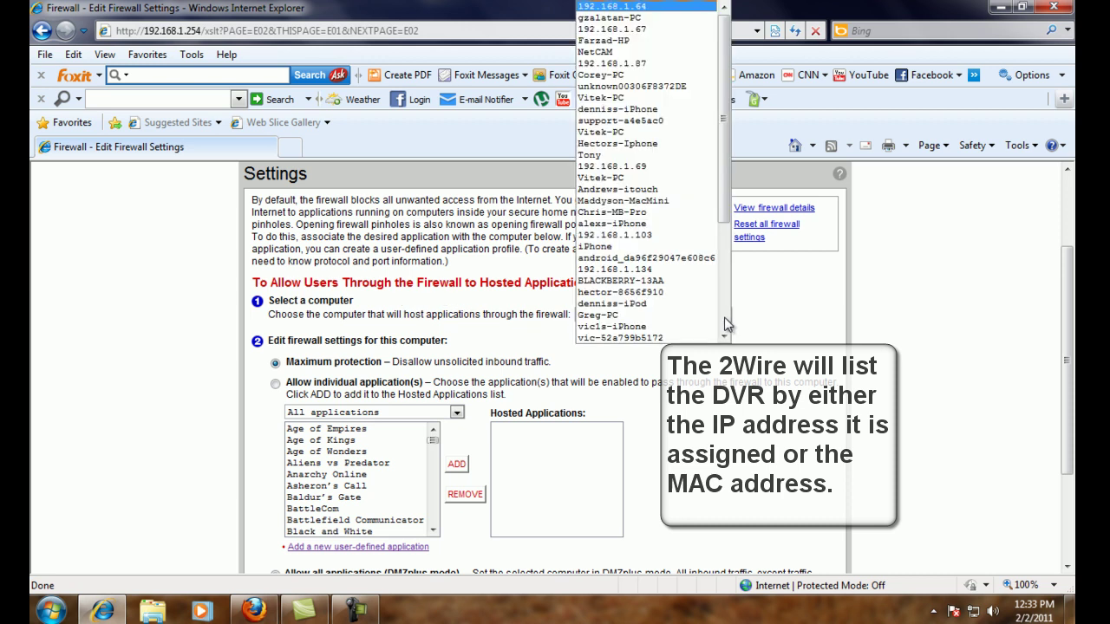
left_click(663, 166)
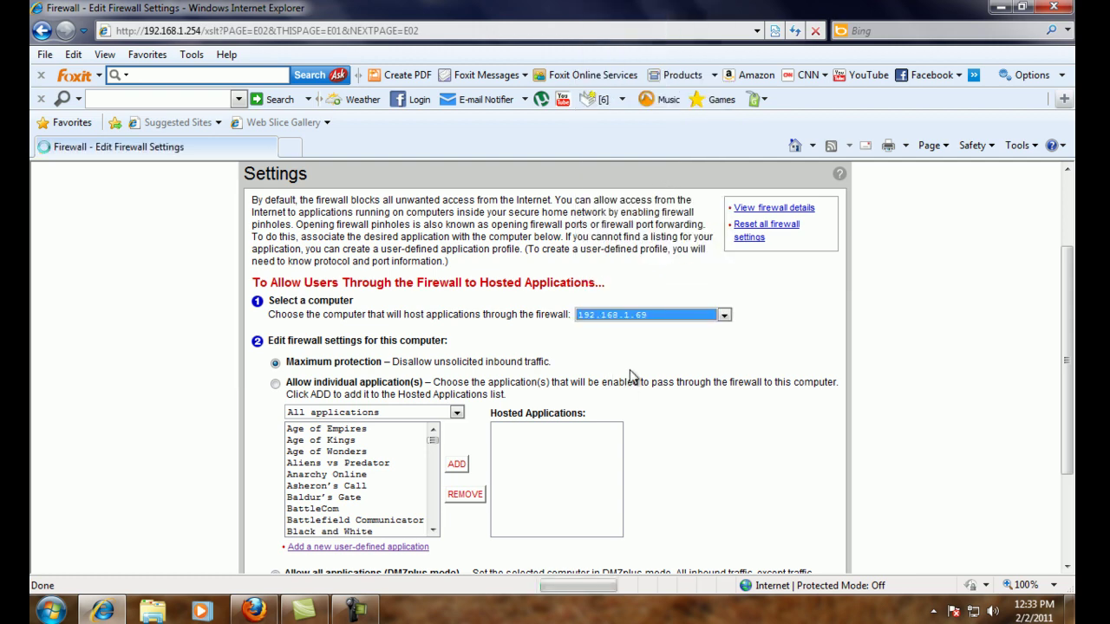
Start a new user-defined firewall application and name its profile EH DVR PORTS
scroll(581, 408, "down", 3)
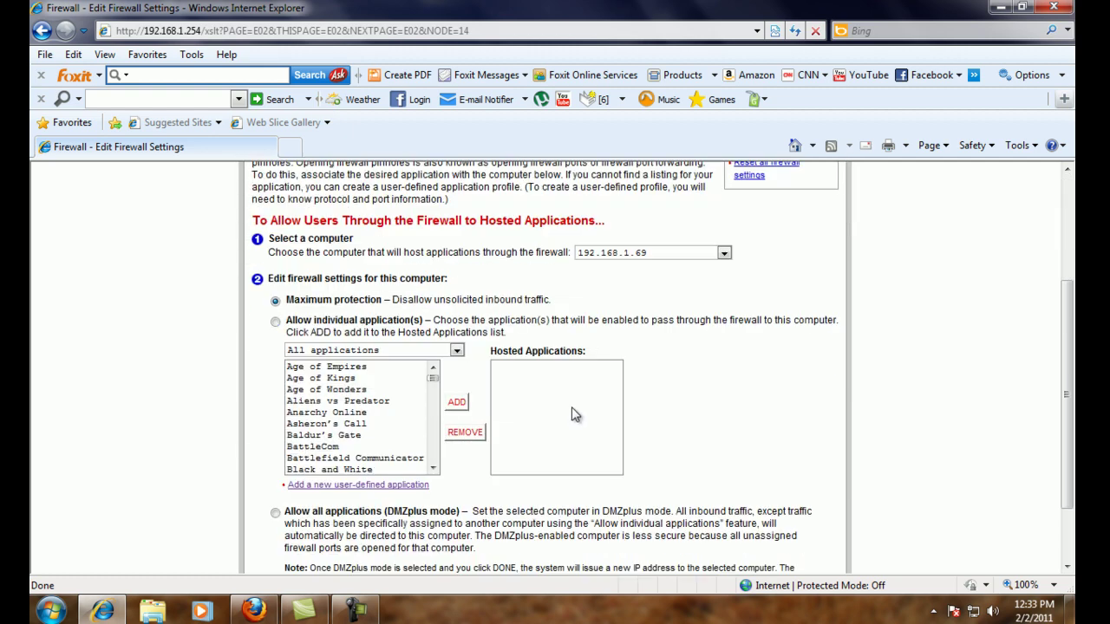
left_click(380, 489)
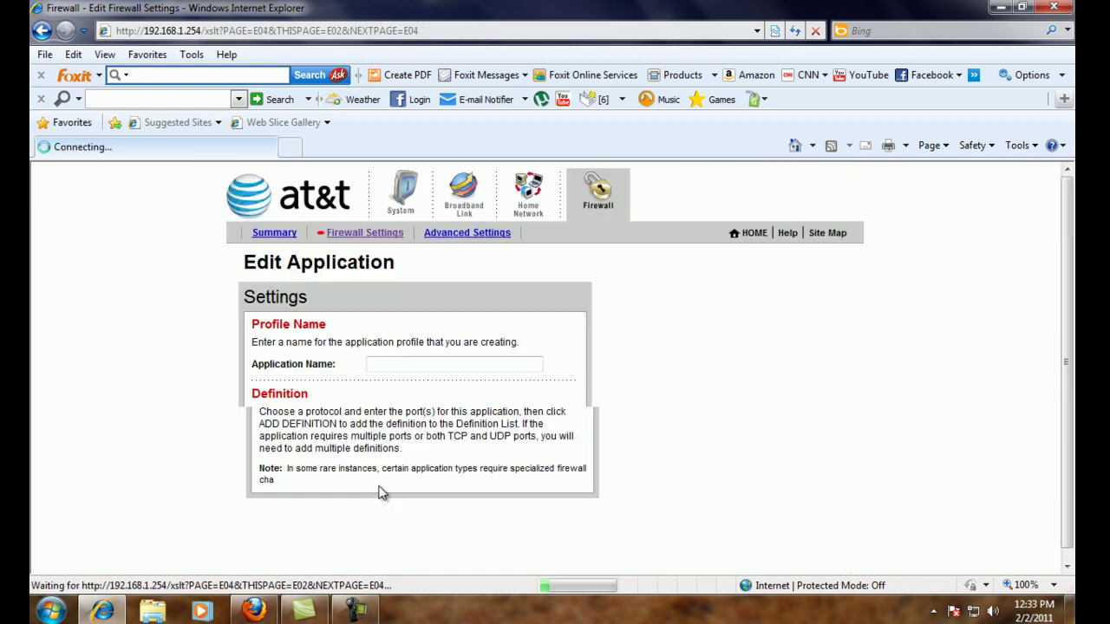
scroll(382, 491, "down", 1)
left_click(419, 300)
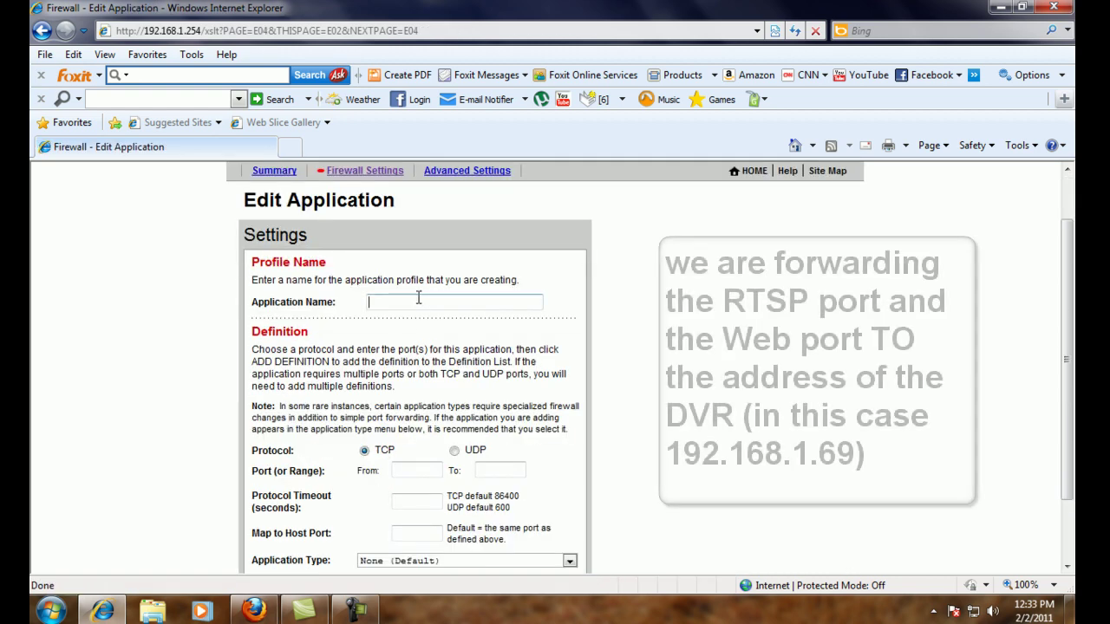
type("EB")
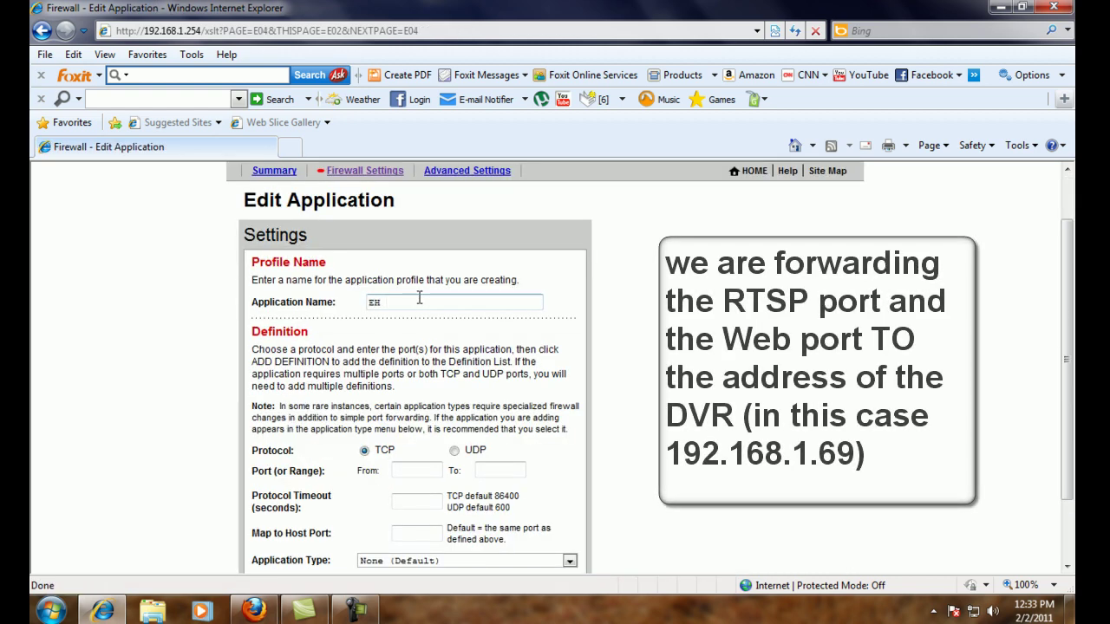
type(" DVR PORTS")
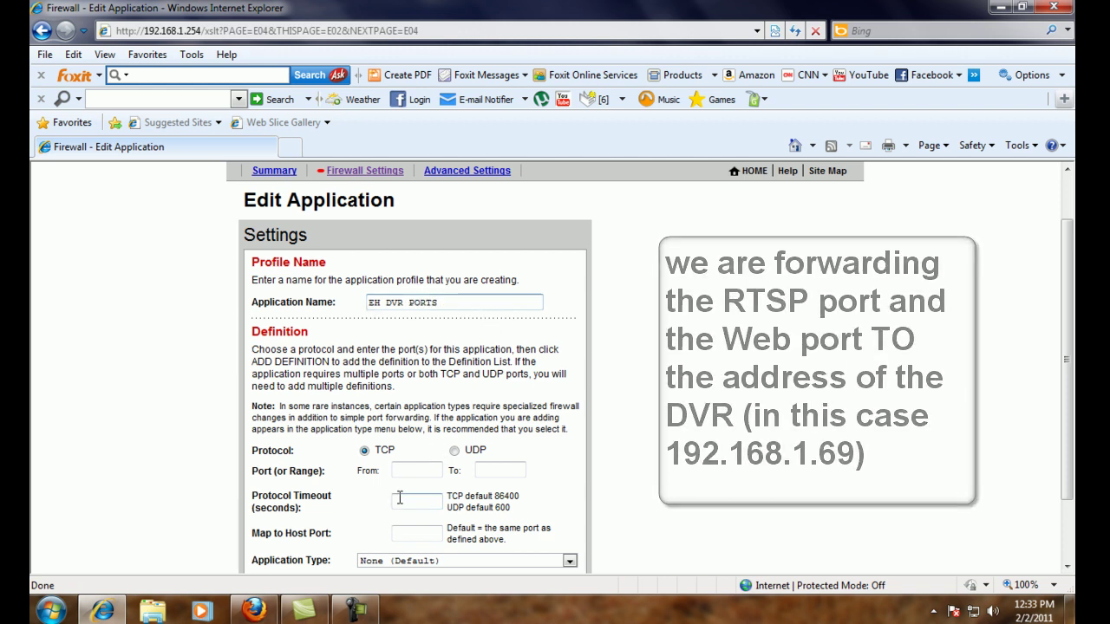
Add a TCP definition with the port range 554 to 554 to the application profile
left_click(404, 471)
type("554")
left_click(491, 469)
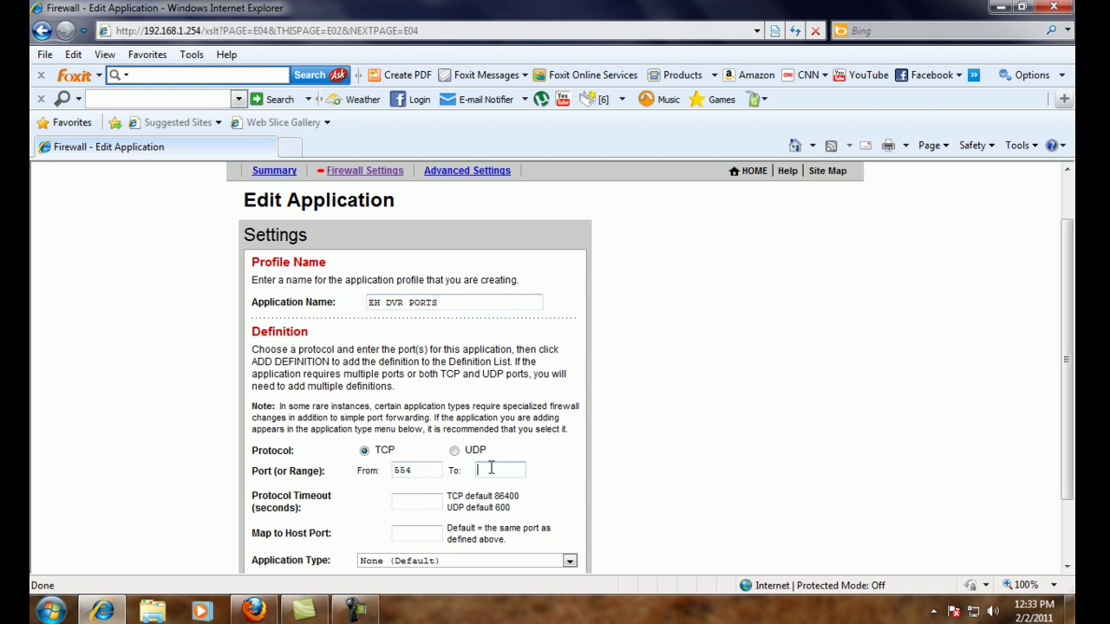
type("554")
scroll(536, 518, "down", 2)
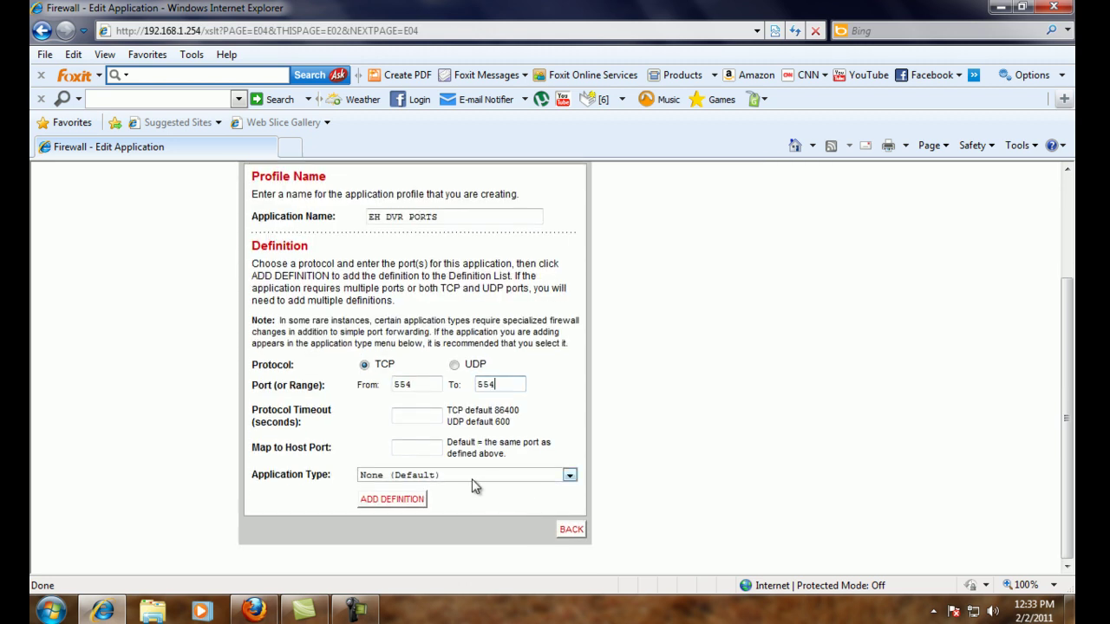
left_click(379, 501)
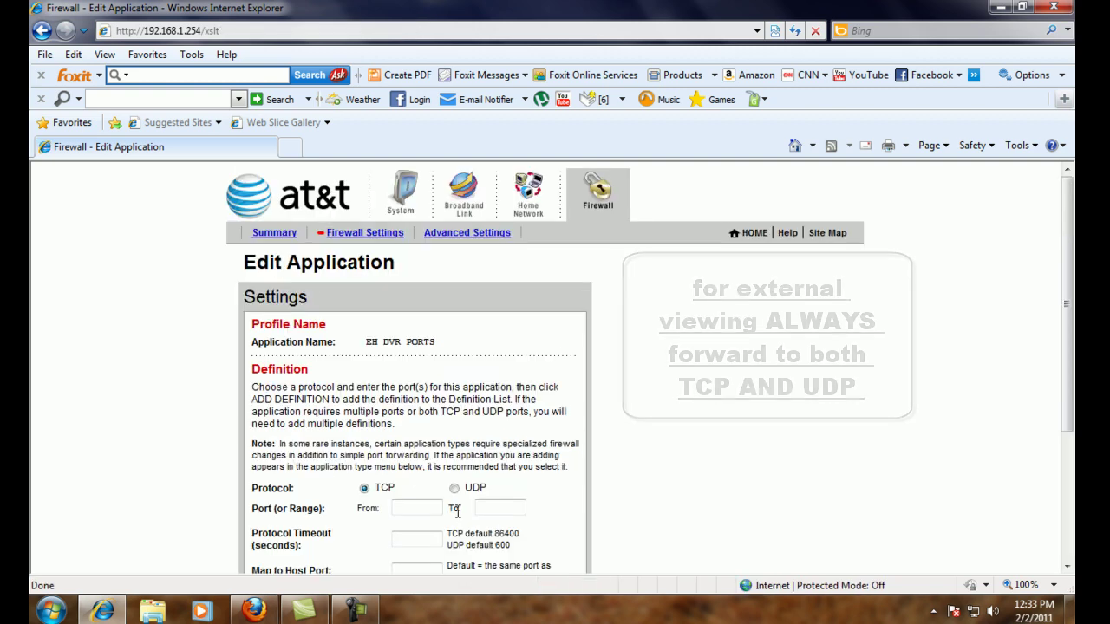
Add a second TCP definition with the port range 8080 to 8080 to the application profile
scroll(451, 510, "down", 2)
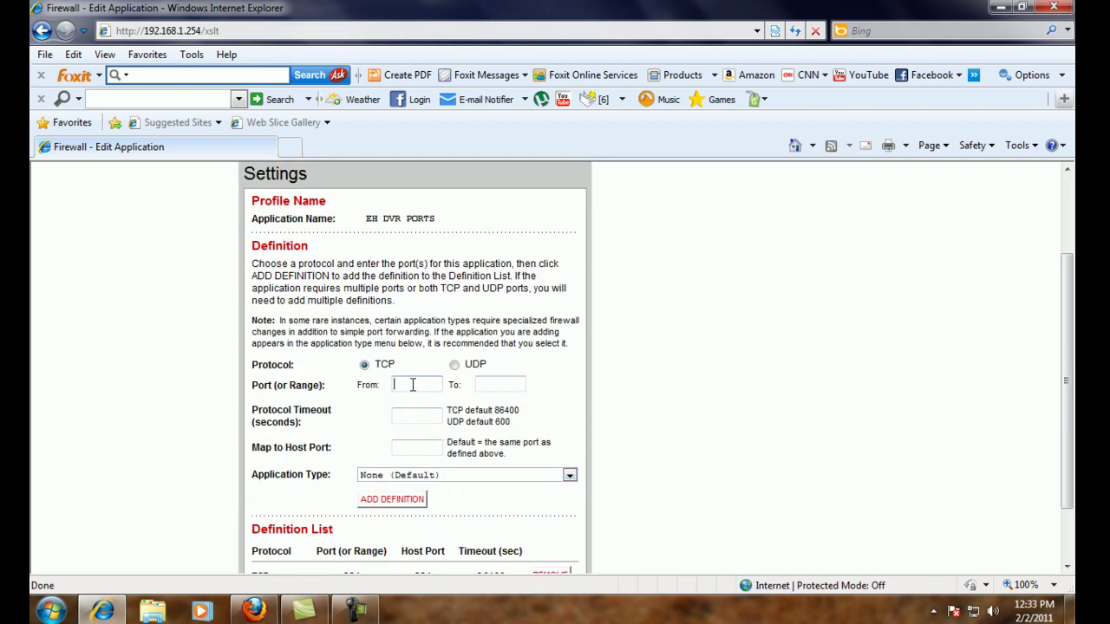
type("8080")
left_click(480, 386)
type("8080")
scroll(490, 404, "down", 1)
left_click(414, 439)
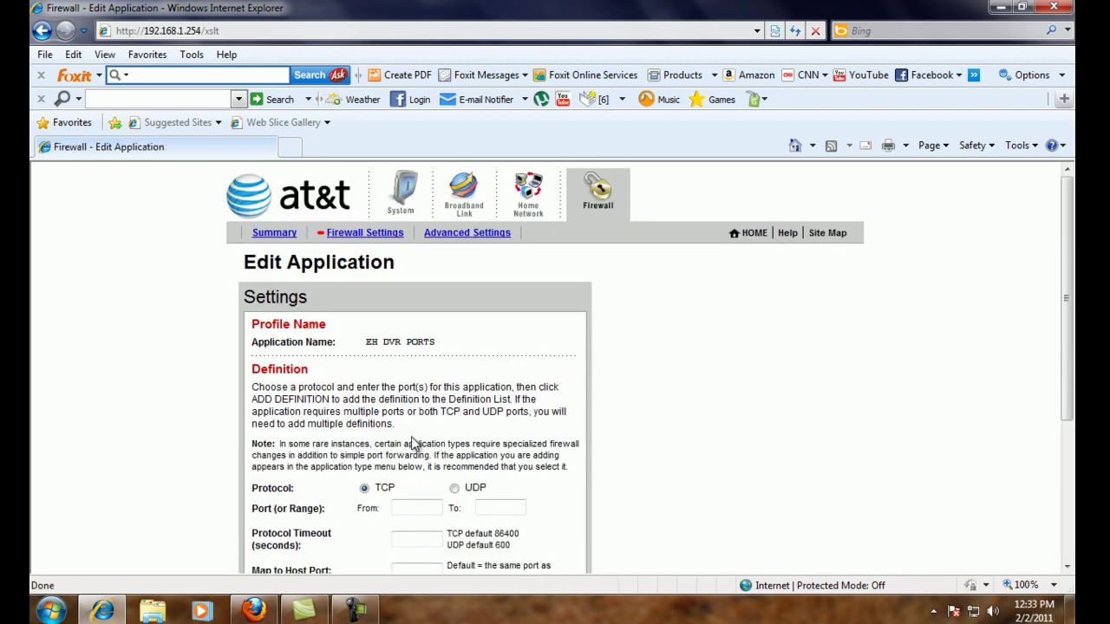
scroll(420, 454, "down", 1)
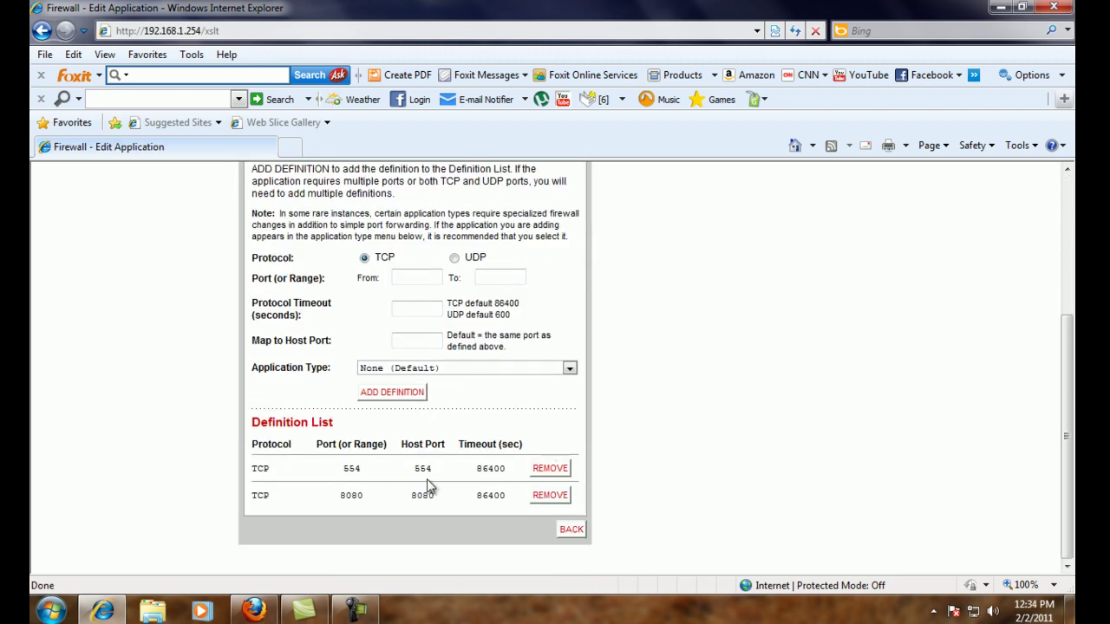
Return to the firewall settings and choose 192.168.1.69 as the computer that will host applications
left_click(571, 530)
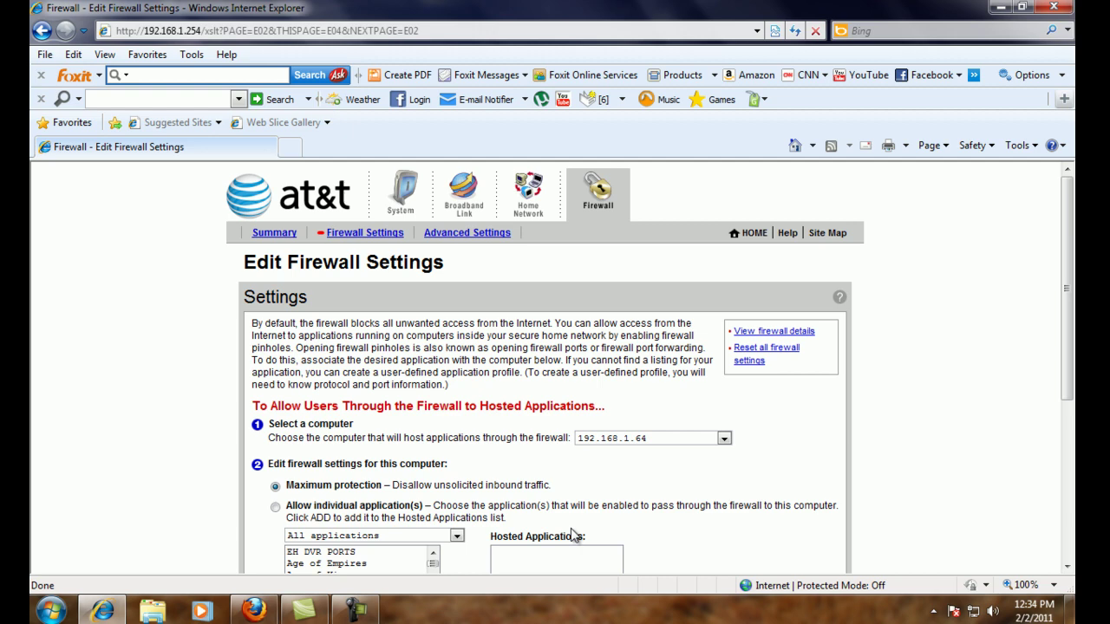
scroll(572, 535, "down", 2)
left_click(724, 375)
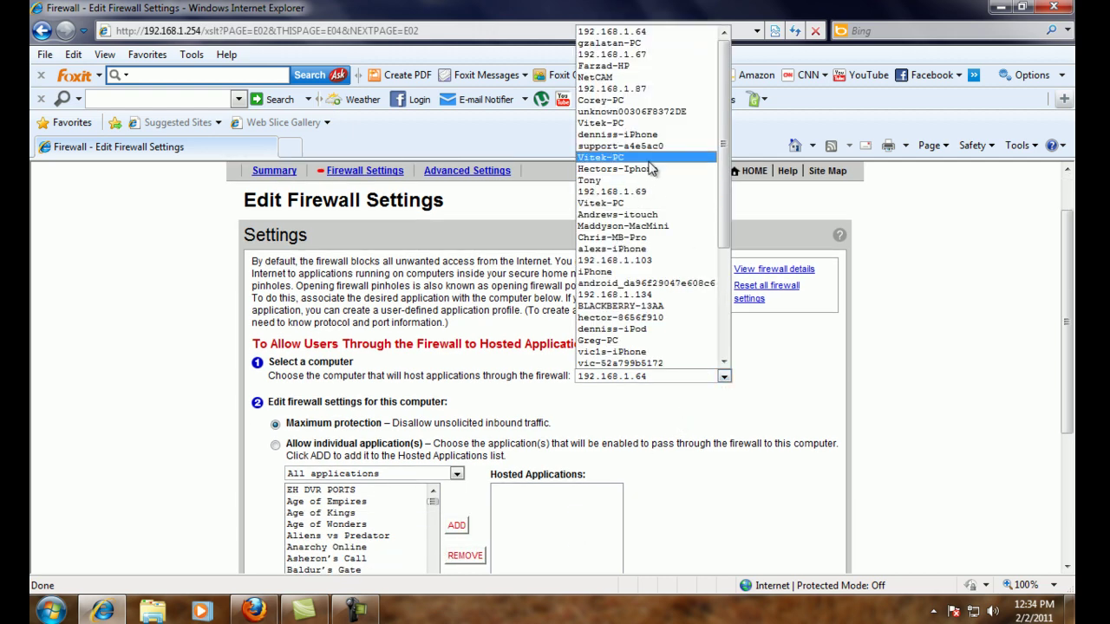
left_click(644, 179)
left_click(725, 376)
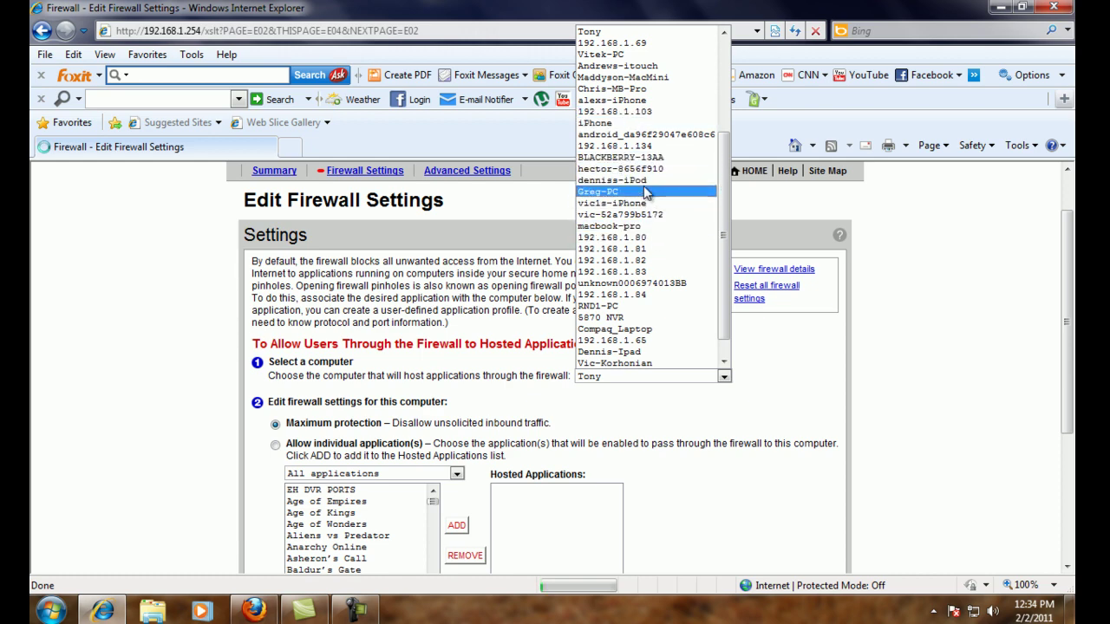
left_click(724, 438)
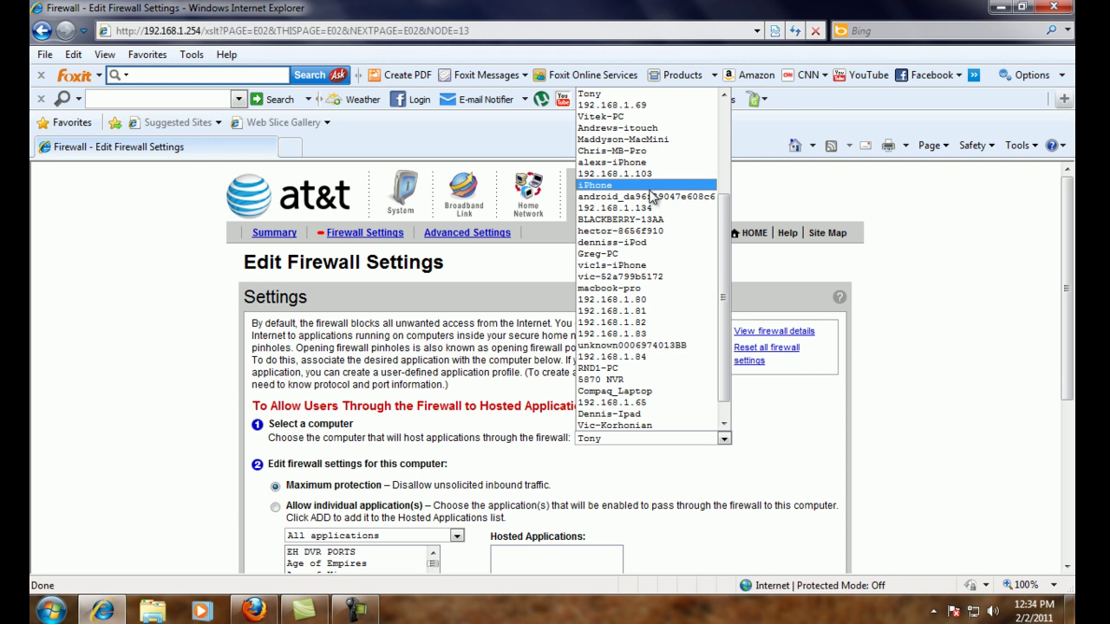
scroll(651, 174, "up", 1)
left_click(645, 141)
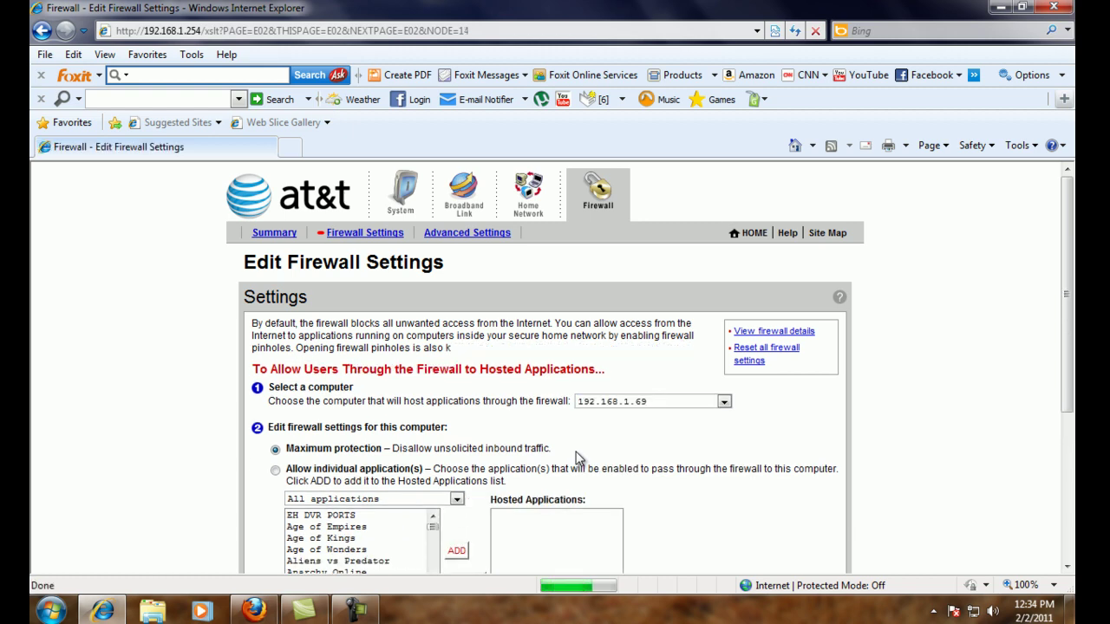
Add EH DVR PORTS to the hosted applications of 192.168.1.69 and save the firewall settings
scroll(548, 455, "down", 2)
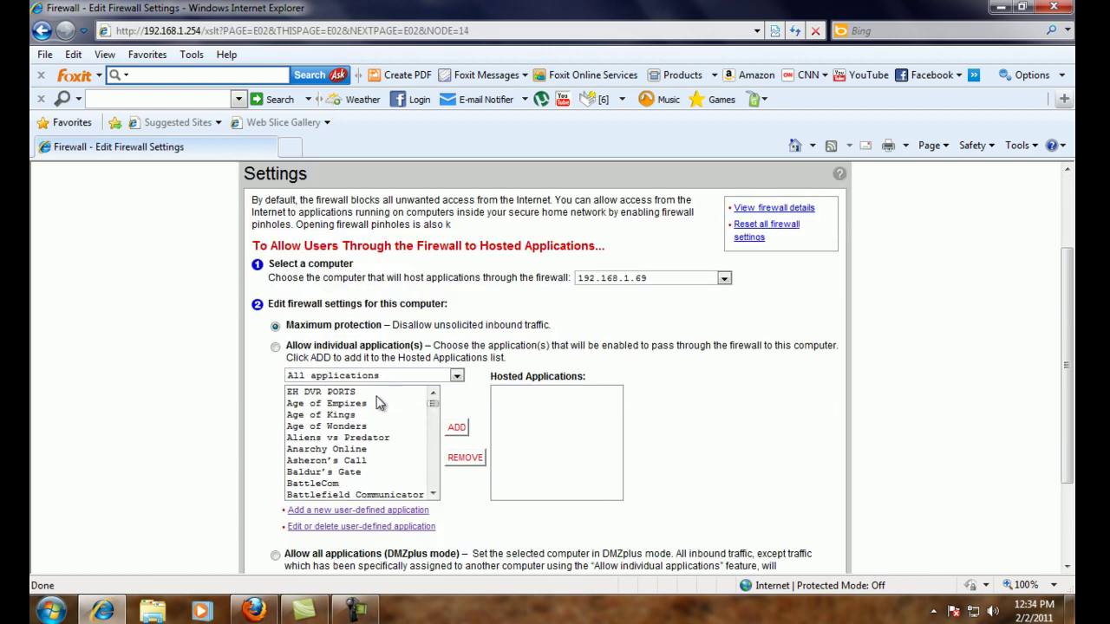
left_click(355, 395)
left_click(457, 429)
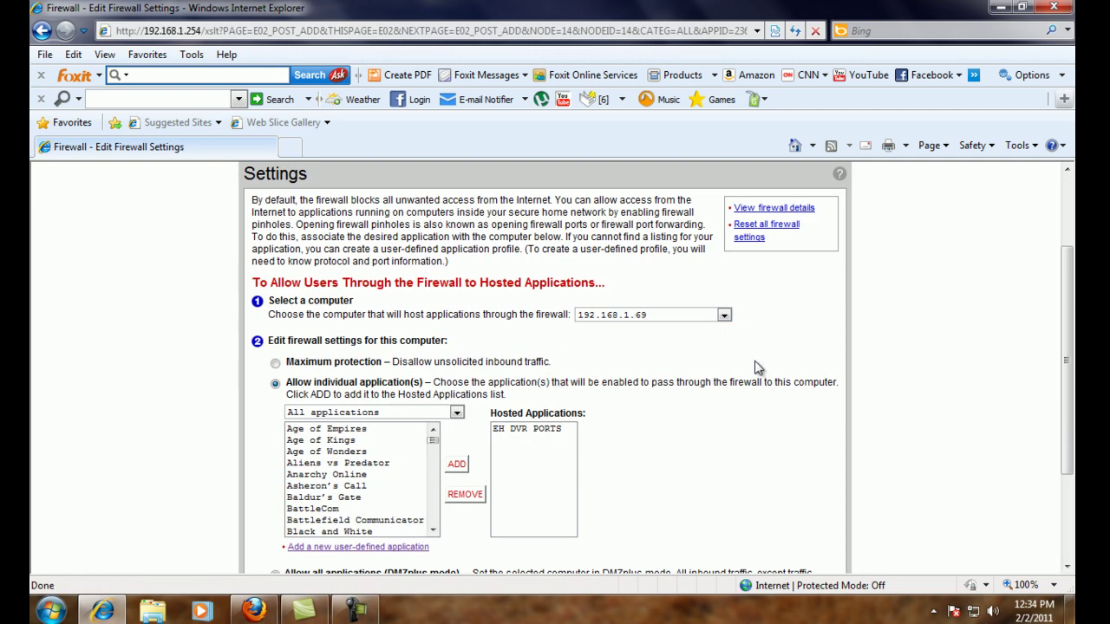
scroll(754, 370, "down", 3)
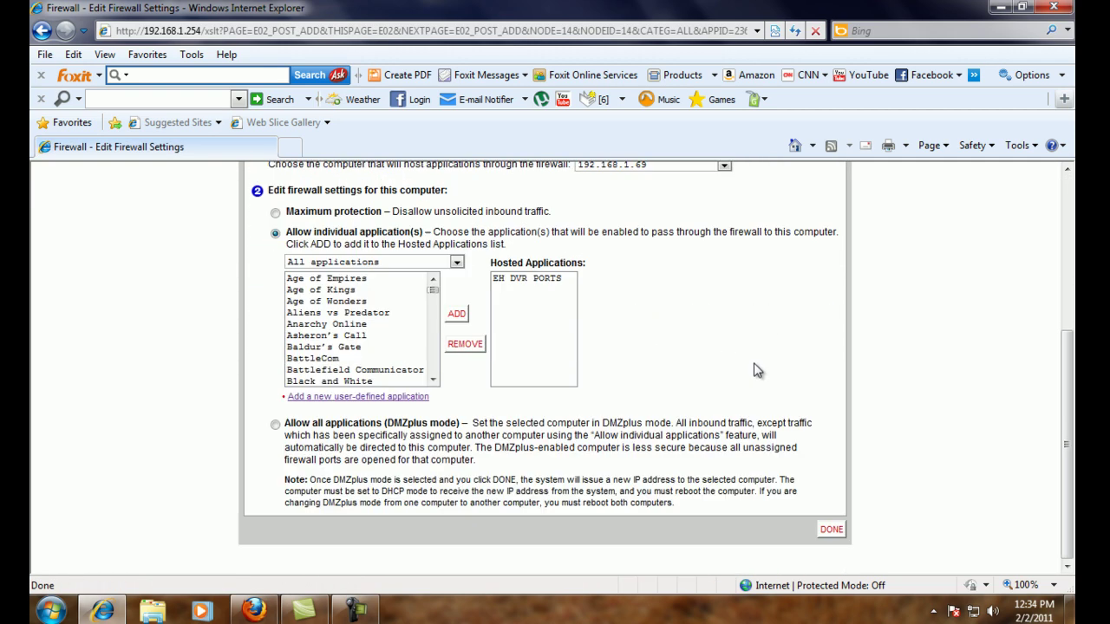
left_click(830, 531)
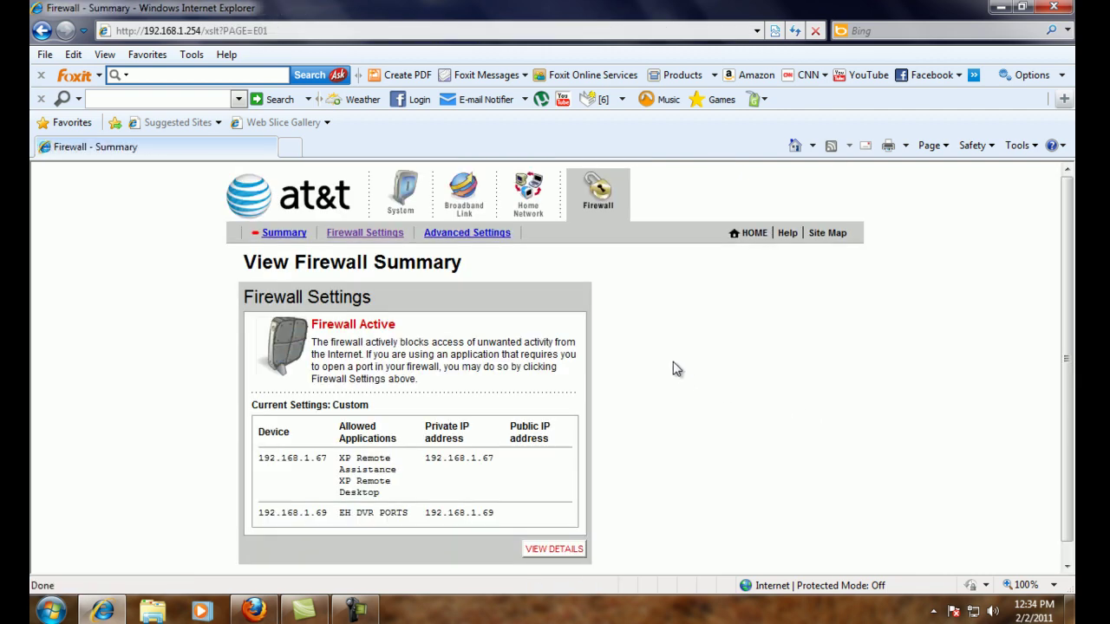
Switch to Firefox and check ports 8080 and 554 on the external address with the Port Forwarding Tester
left_click(253, 610)
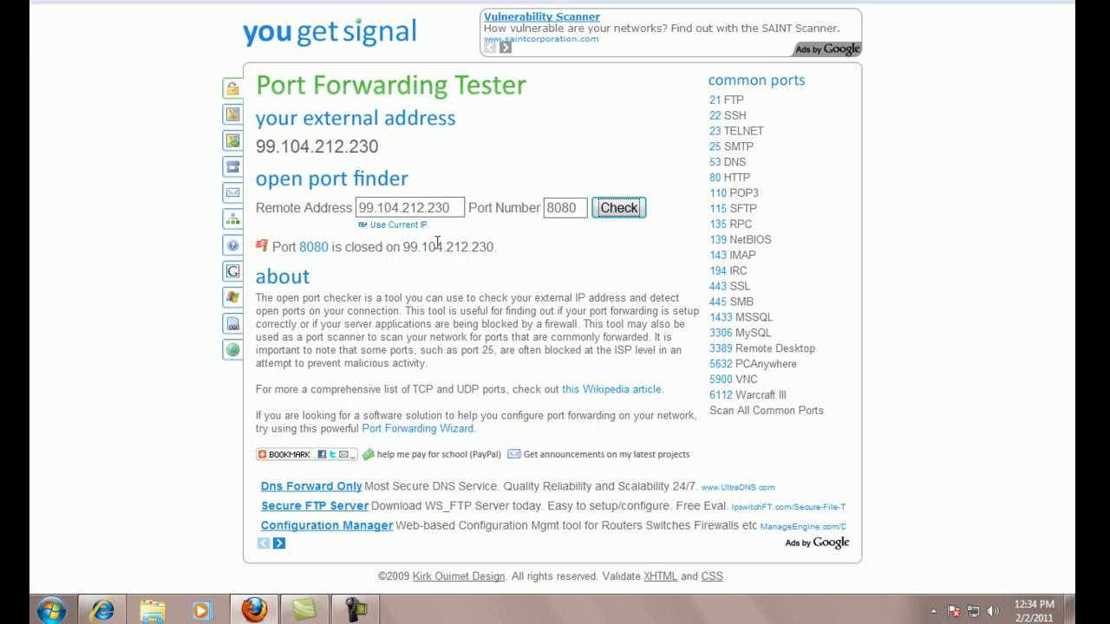
left_click(607, 251)
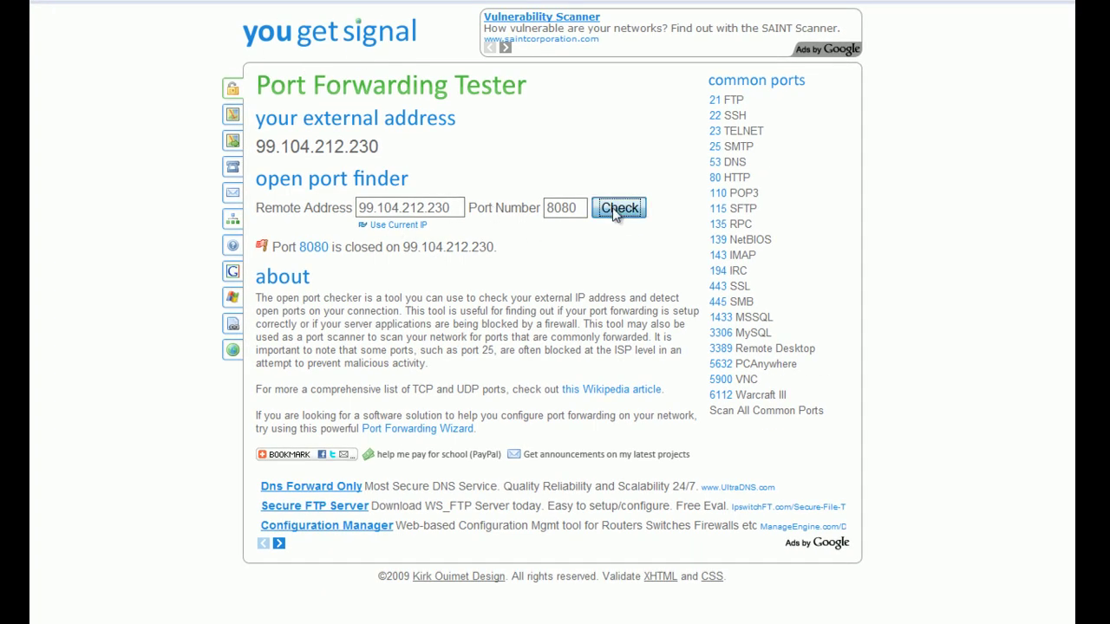
left_click_drag(581, 208, 439, 204)
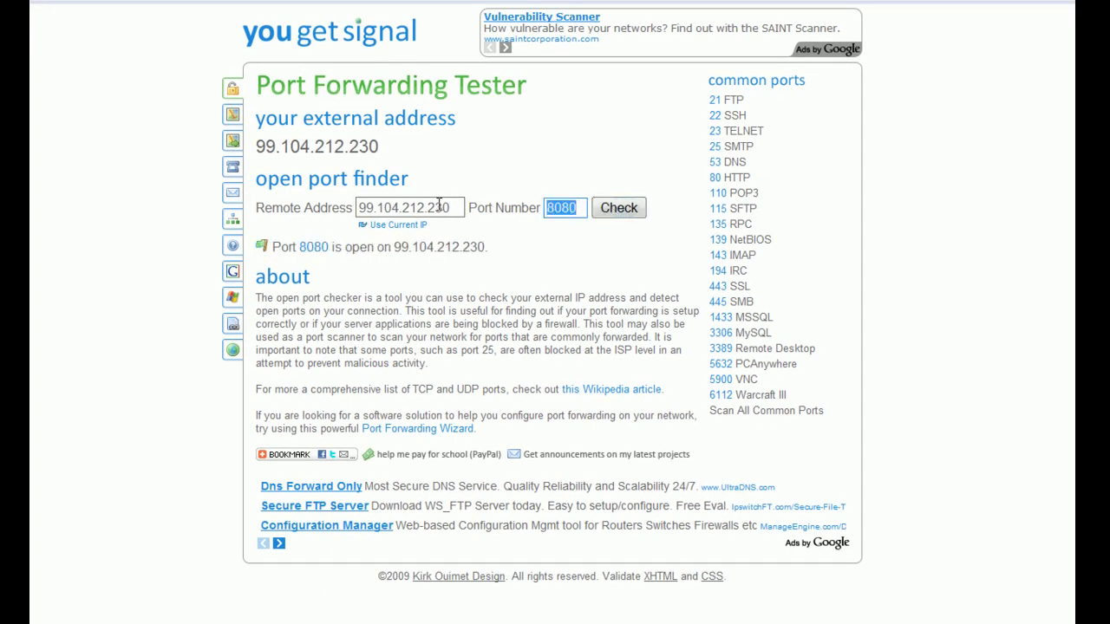
key("BackSpace")
type("554")
left_click(628, 209)
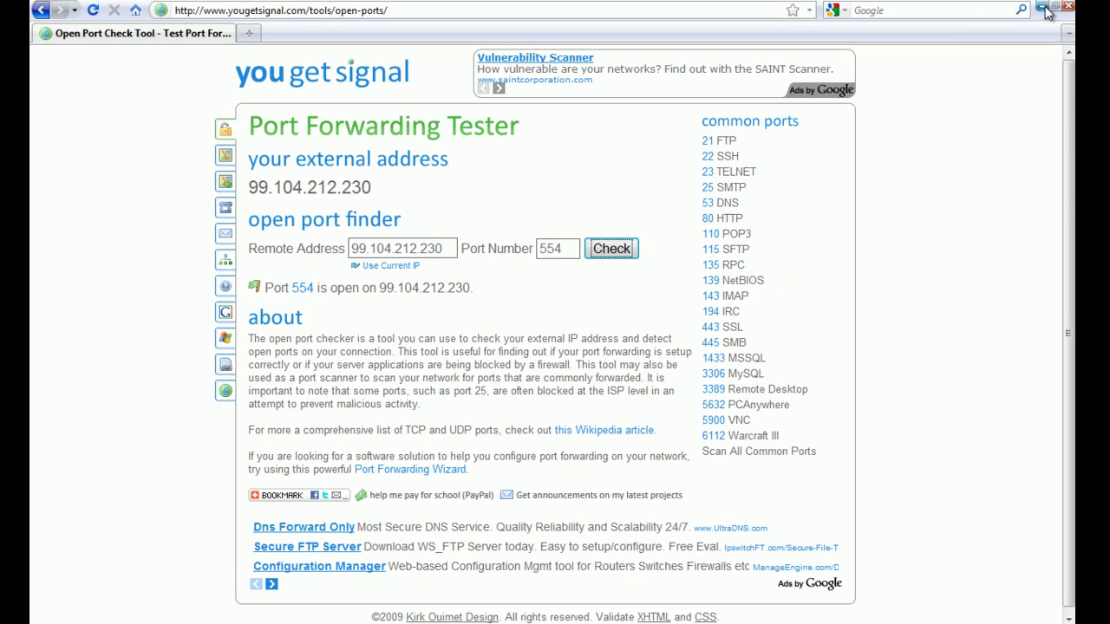
left_click(1048, 11)
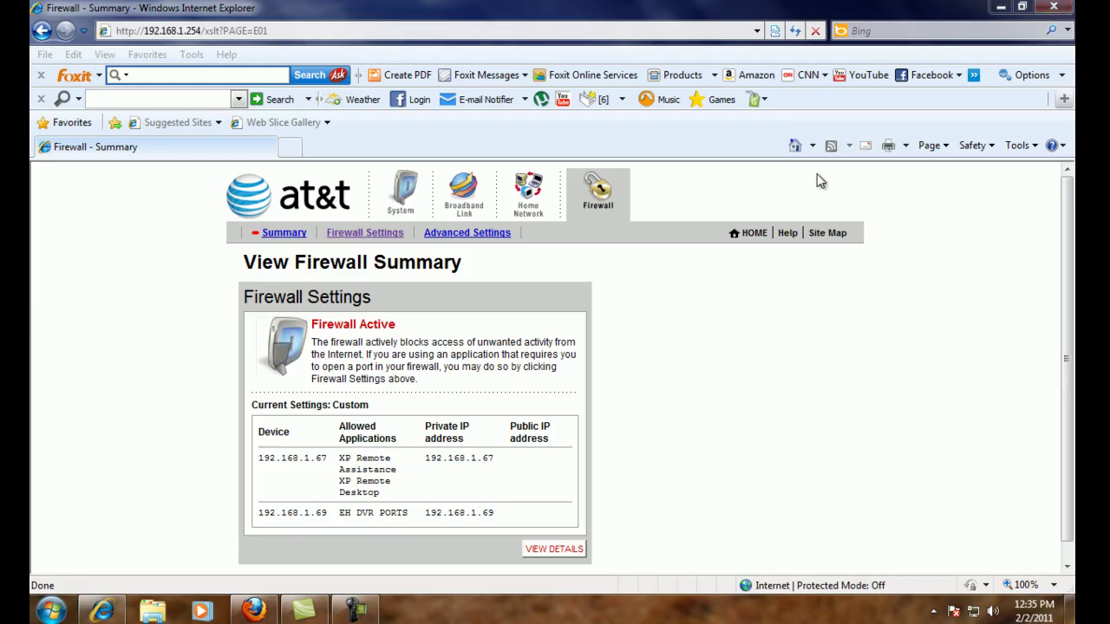
left_click(321, 29)
key("BackSpace")
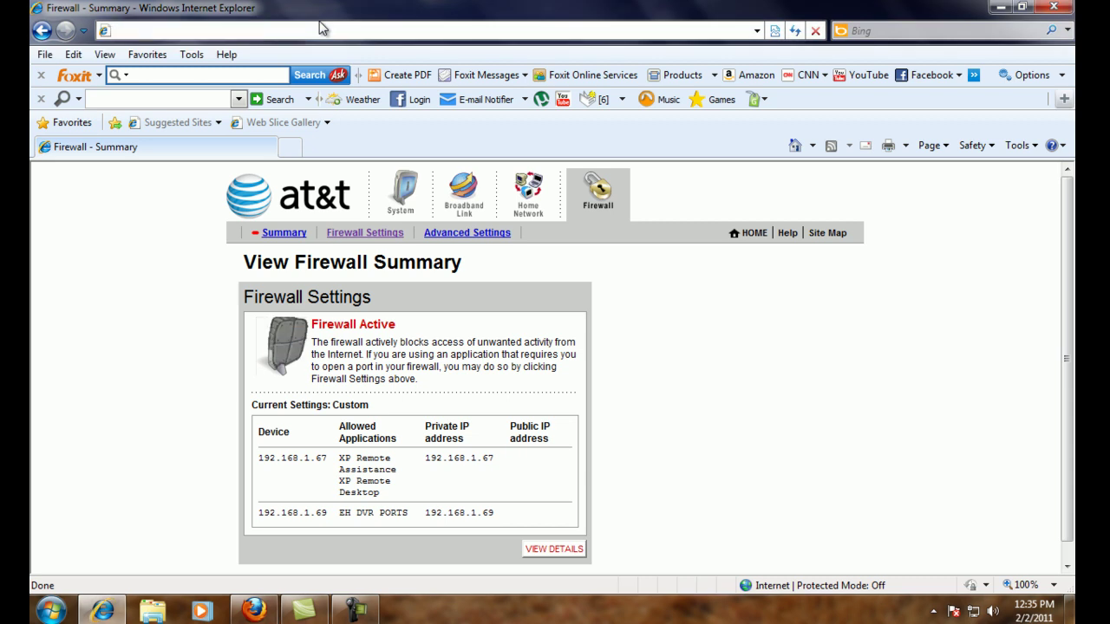
type("http")
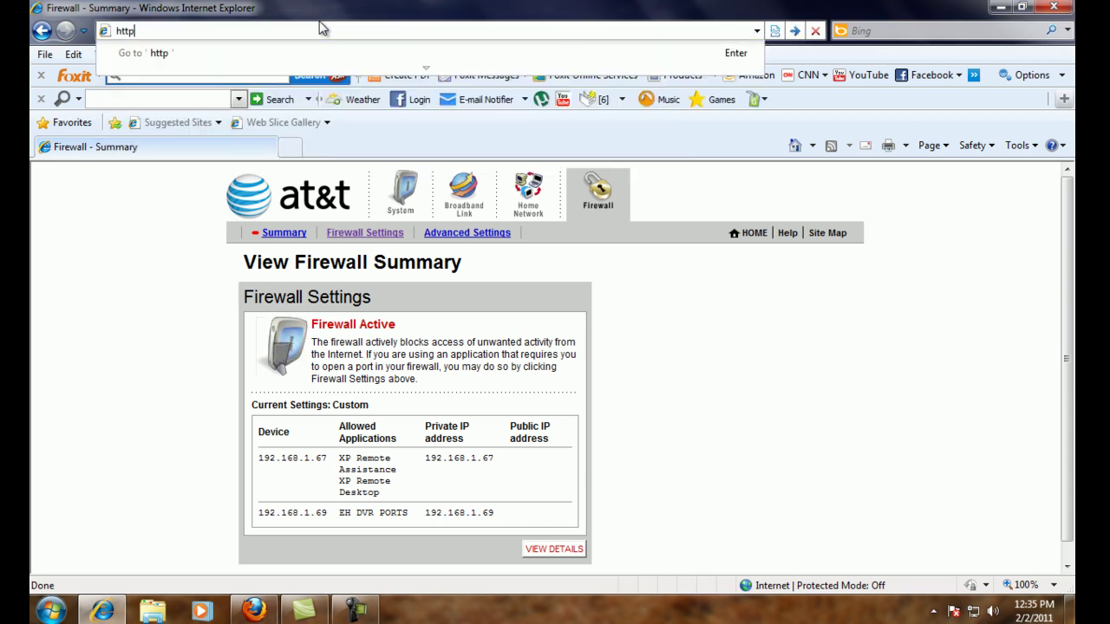
type("://19")
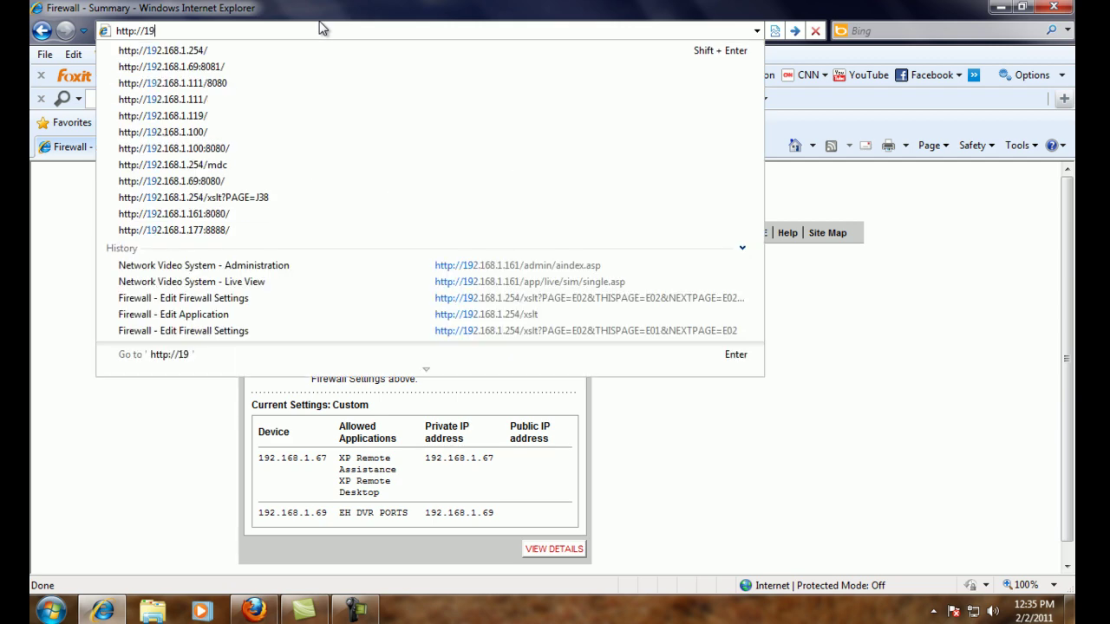
type("2.168.1")
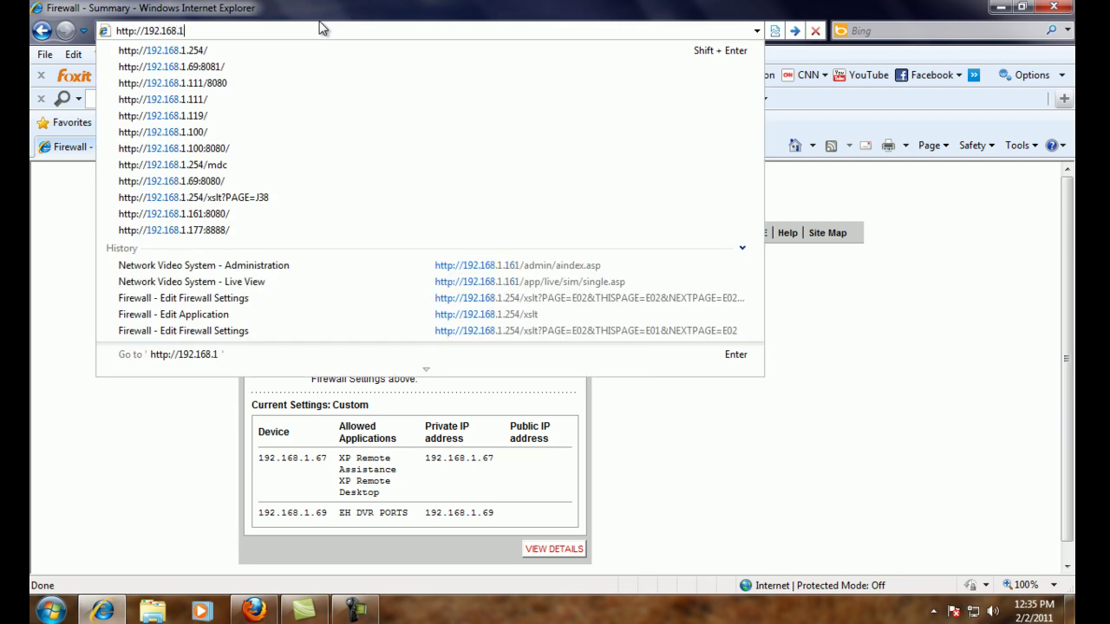
type(".69:80")
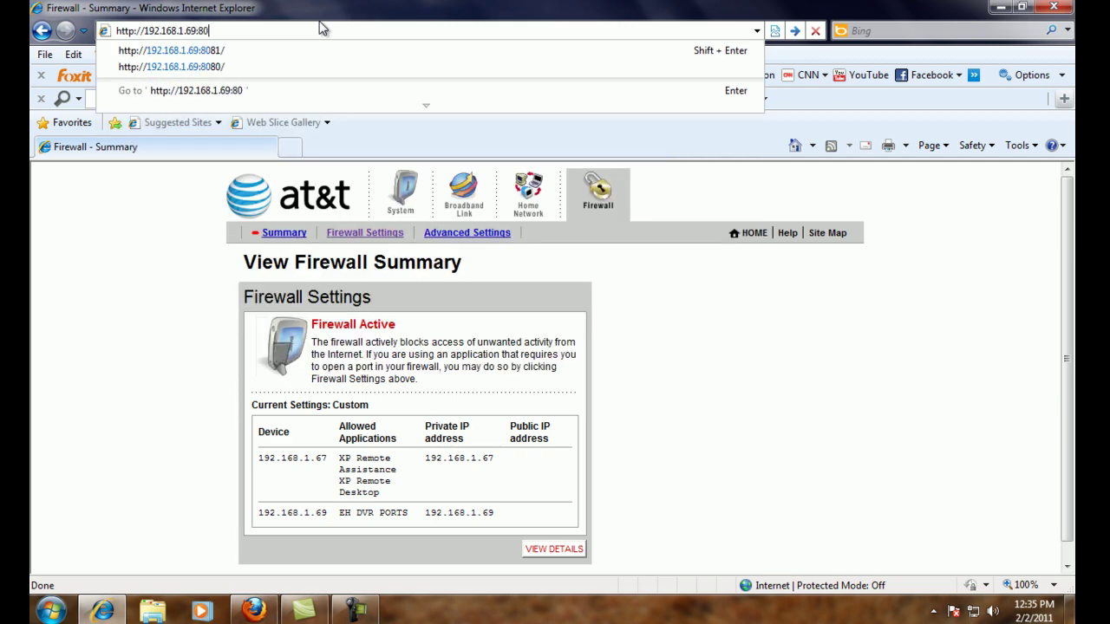
type("80")
key("Return")
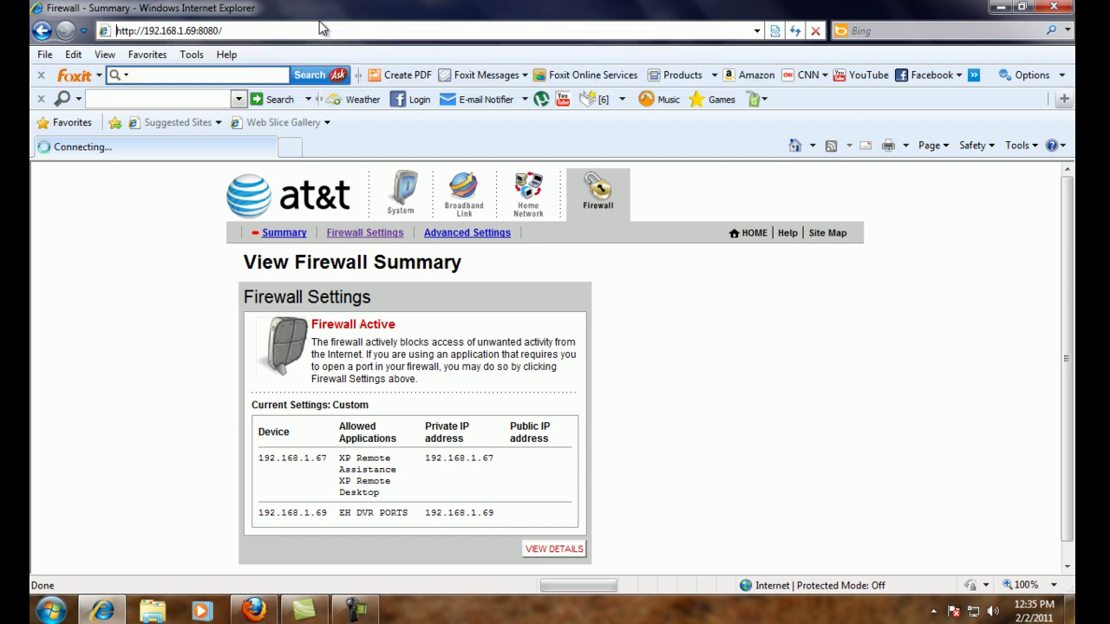
Log in to the DVR's WEB Remote Viewer with the administrator username and password and view the live camera channels
type("ADMI")
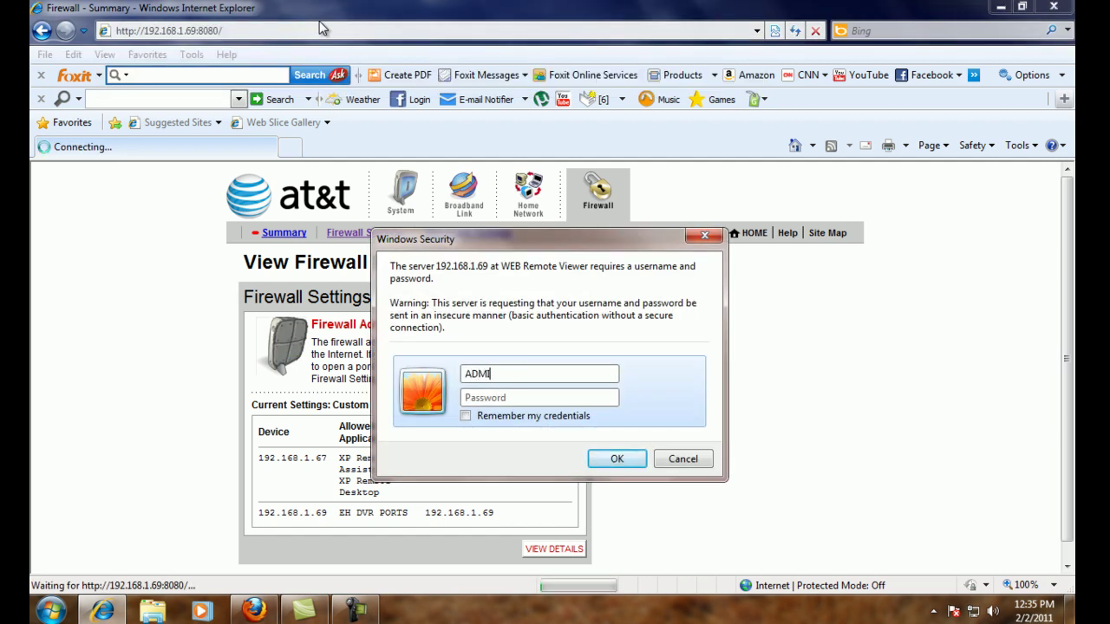
type("••••")
key("Return")
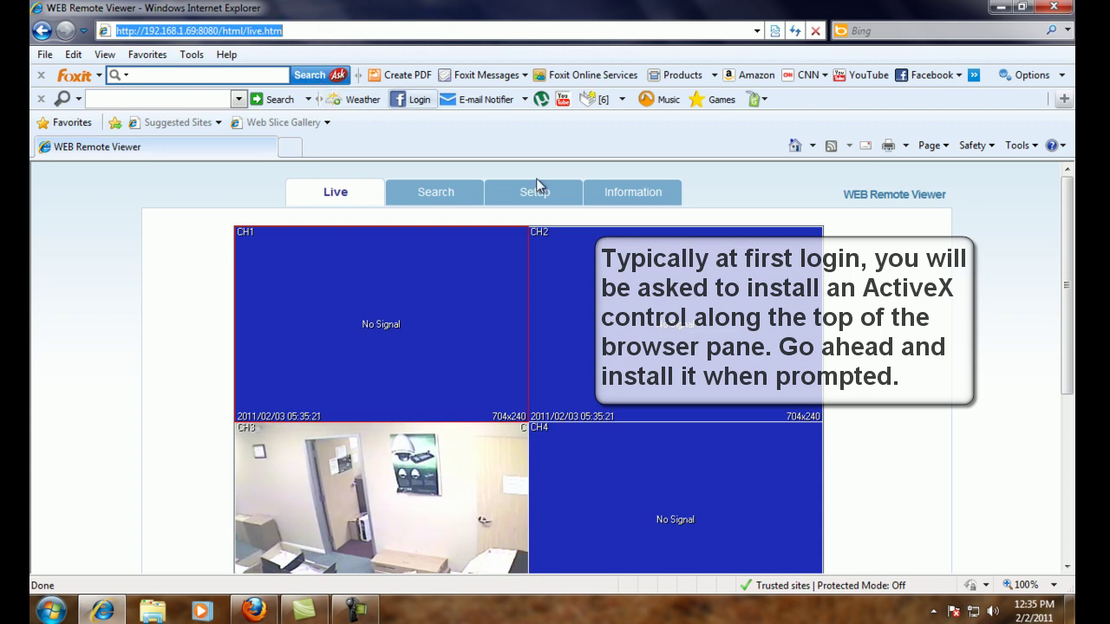
scroll(475, 251, "down", 2)
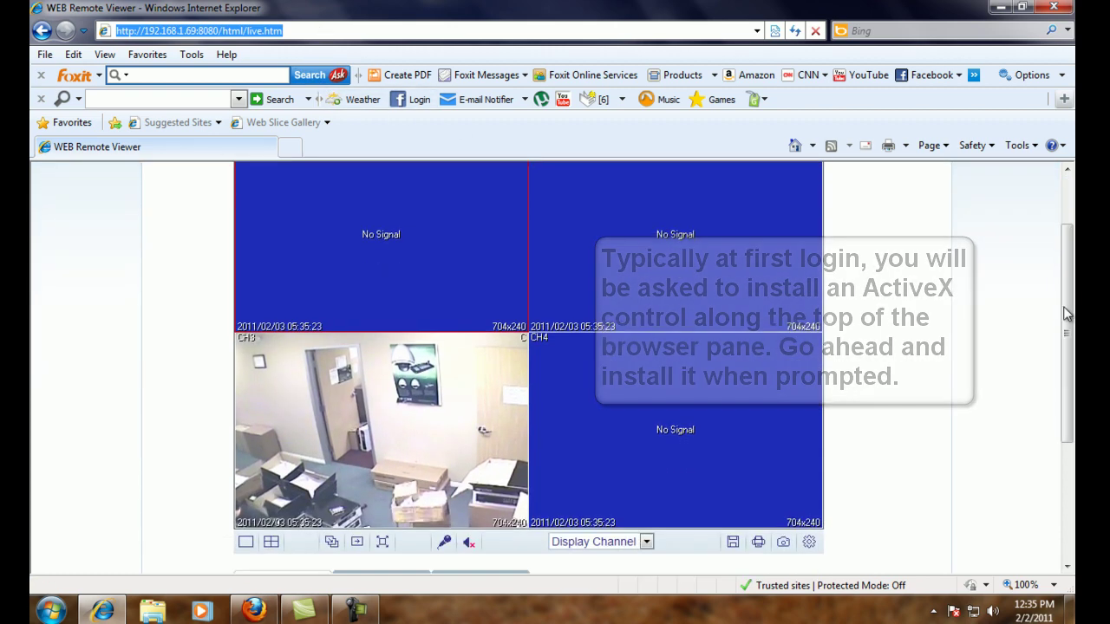